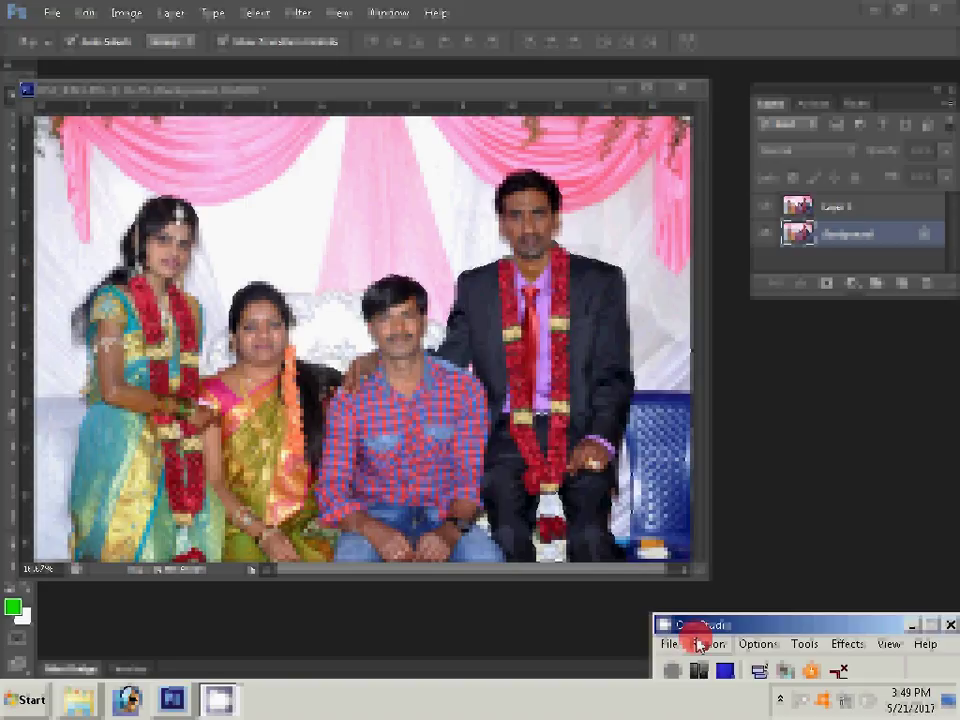
Step: Apply the Noise grain filter to the group wedding photo at Graininess 800
{"action": "left_click", "coordinate": [298, 13]}
{"action": "mouse_move", "coordinate": [312, 238]}
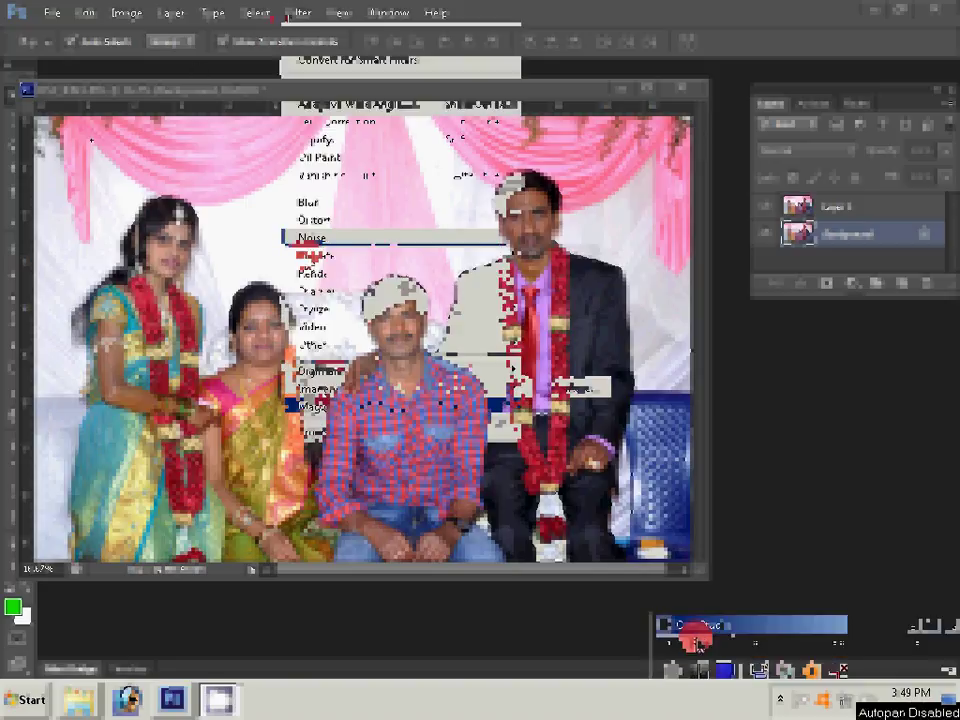
{"action": "left_click", "coordinate": [575, 388]}
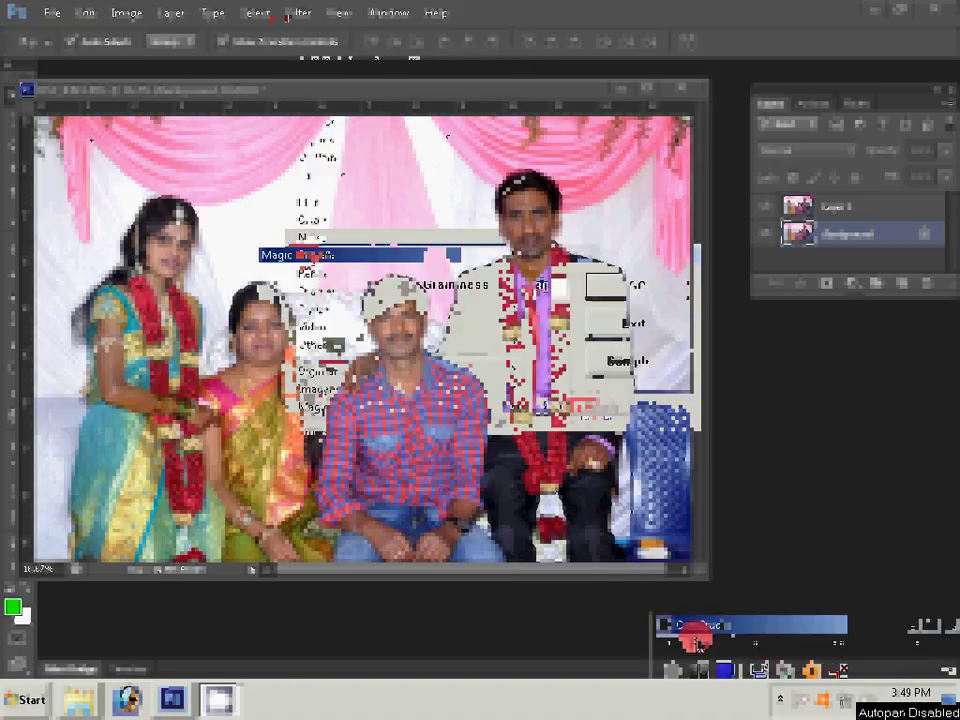
{"action": "type", "text": "00"}
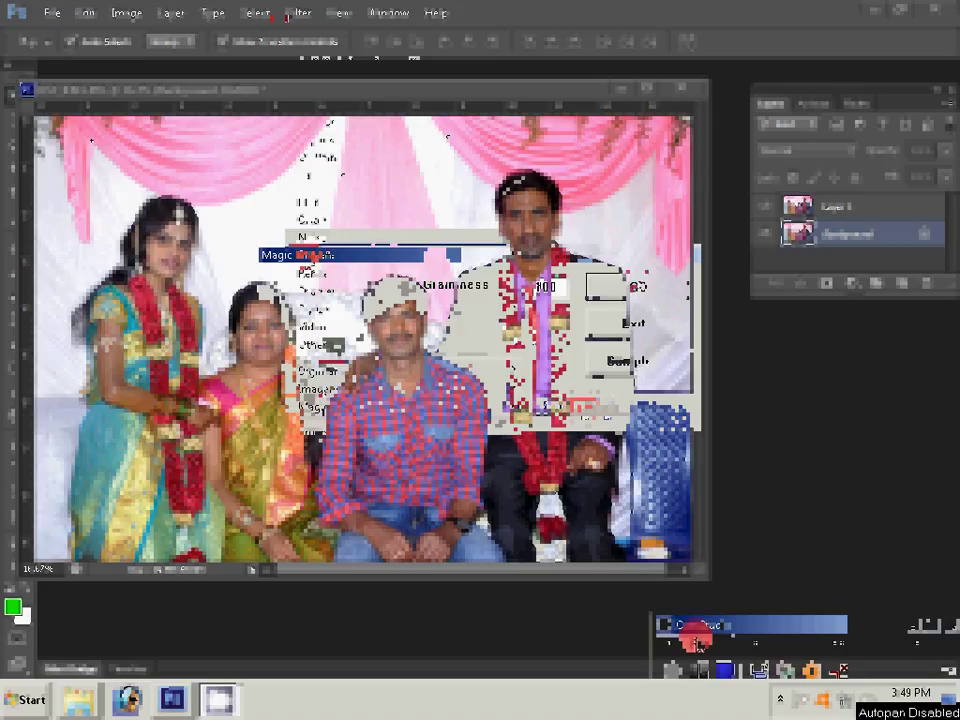
{"action": "key", "text": "Return"}
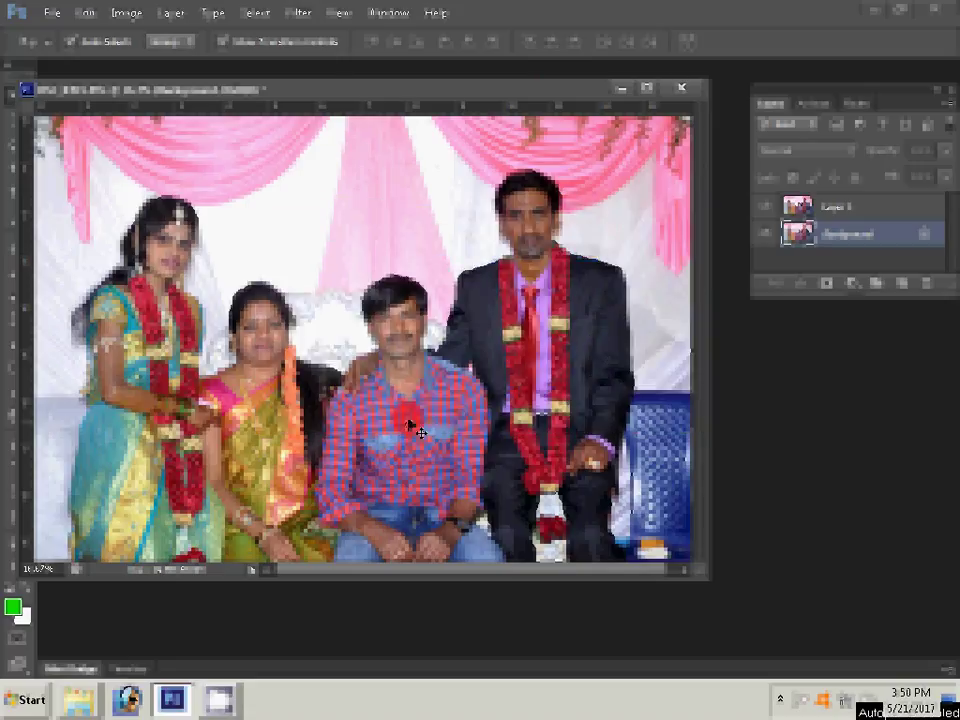
Step: Apply a noise filter to Layer 1, then zoom to 66.67% on the groom's face
{"action": "left_click", "coordinate": [298, 13]}
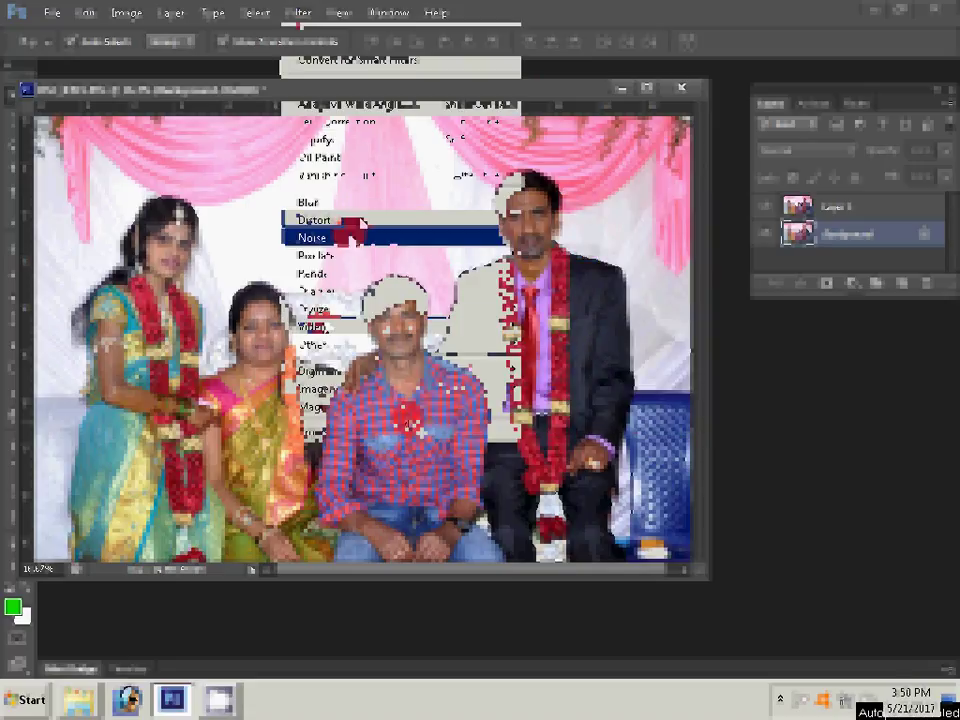
{"action": "left_click", "coordinate": [550, 232]}
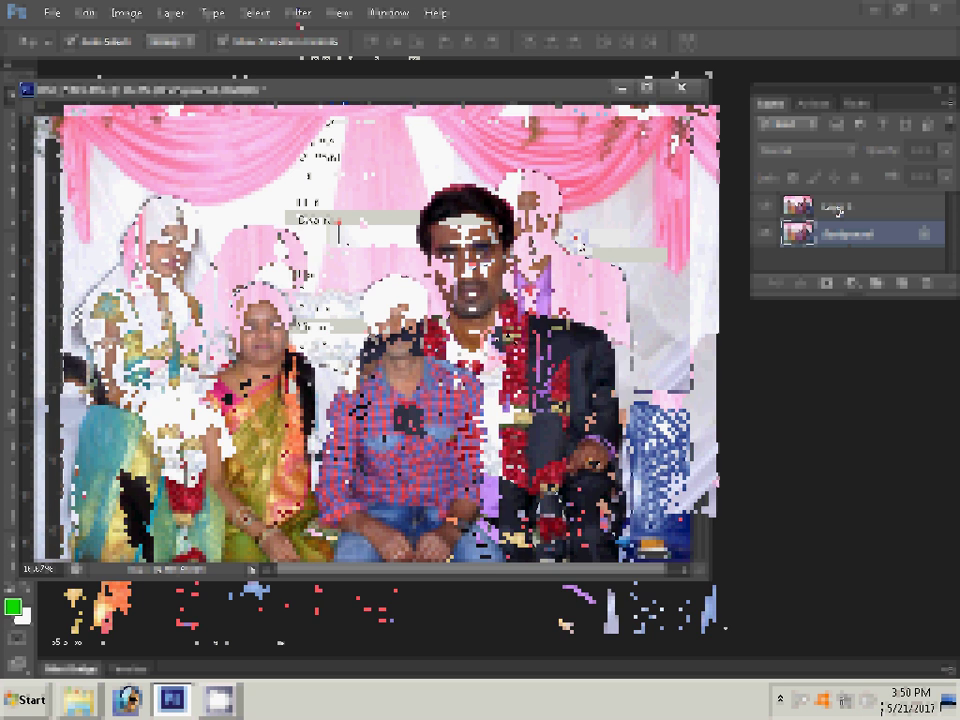
{"action": "key", "text": "z"}
{"action": "left_click", "coordinate": [421, 331]}
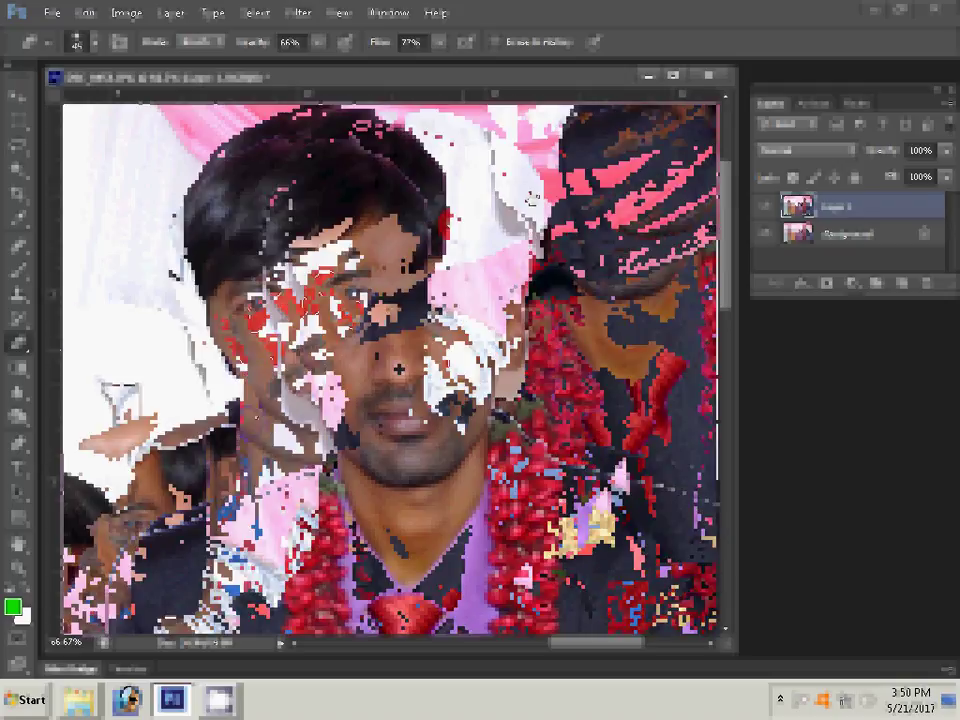
Step: Retouch the groom's chin area on Layer 1
{"action": "left_click", "coordinate": [333, 422]}
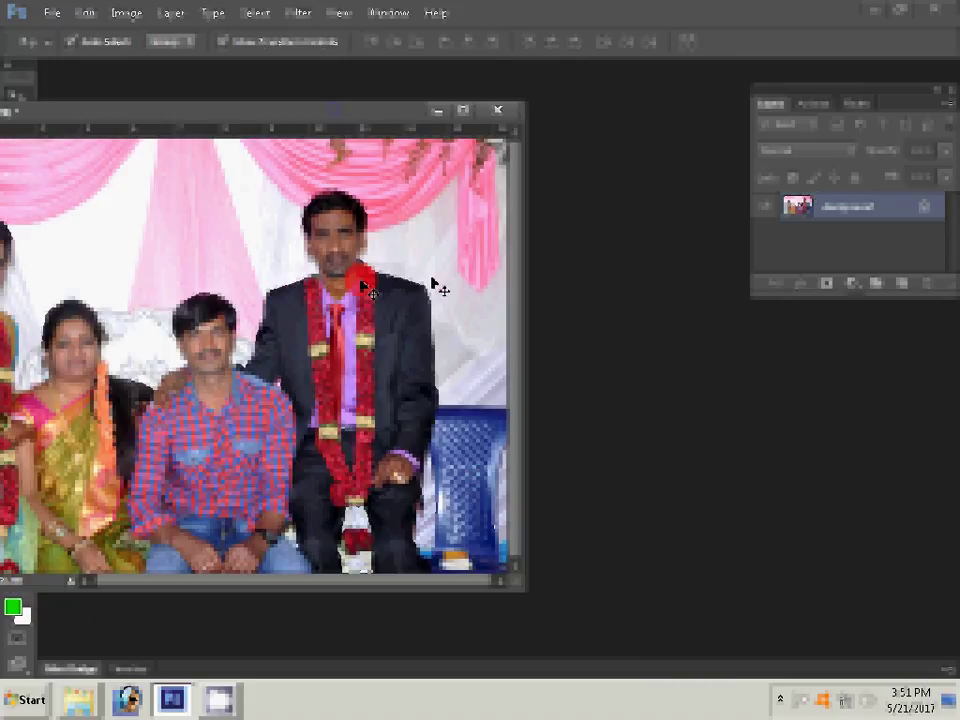
Step: Create a new white 300 ppi document and drag the group photo into its left side
{"action": "key", "text": "ctrl+n"}
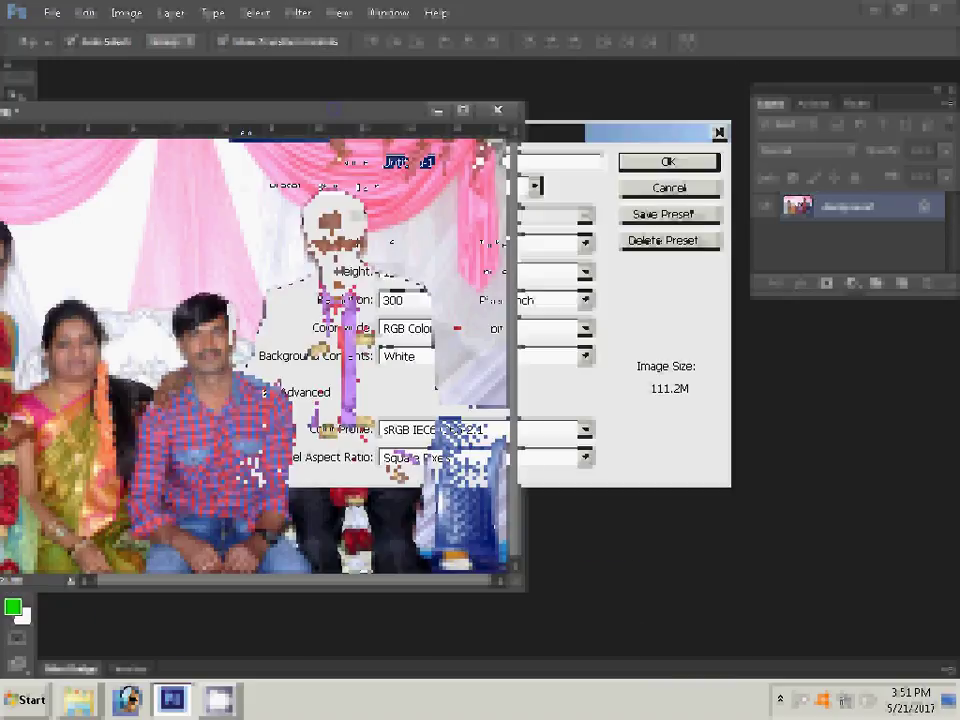
{"action": "left_click", "coordinate": [667, 258]}
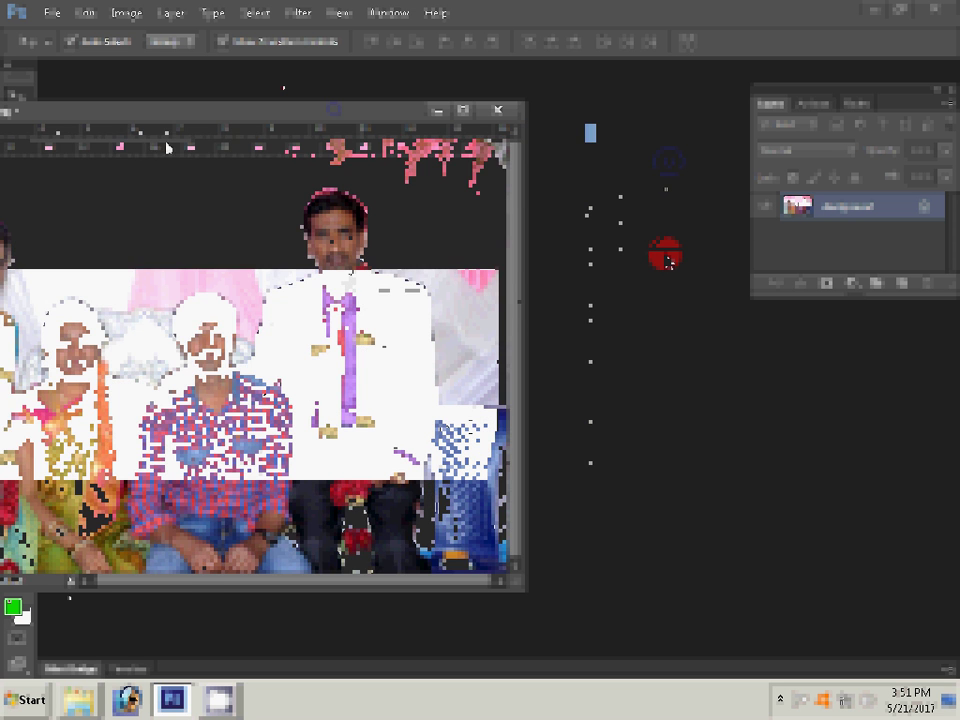
{"action": "left_click", "coordinate": [146, 288]}
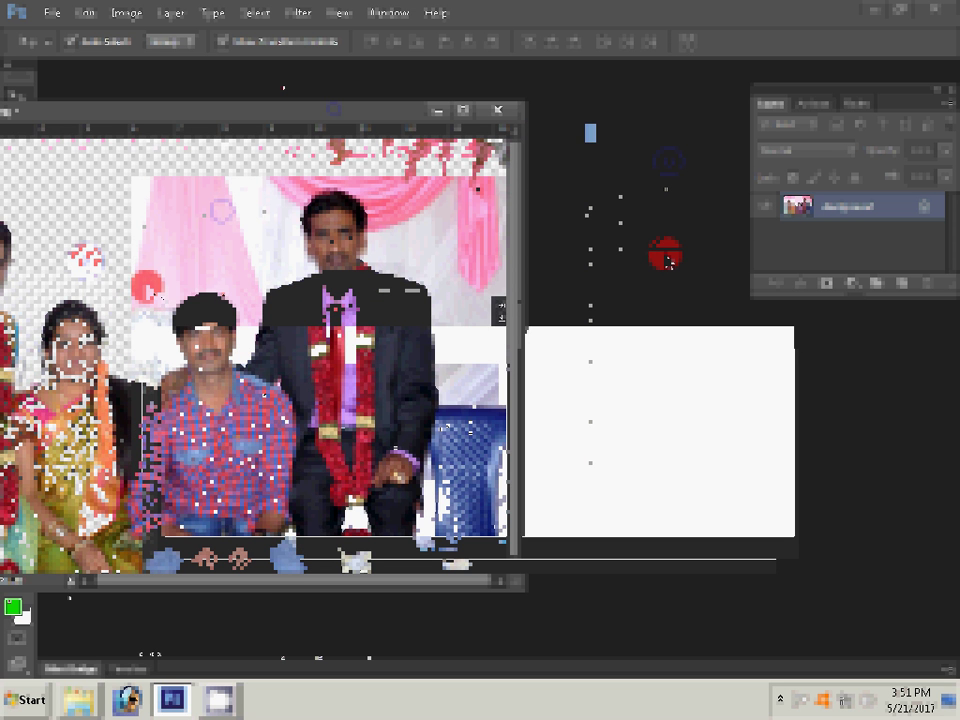
{"action": "left_click_drag", "start_coordinate": [555, 378], "coordinate": [595, 355]}
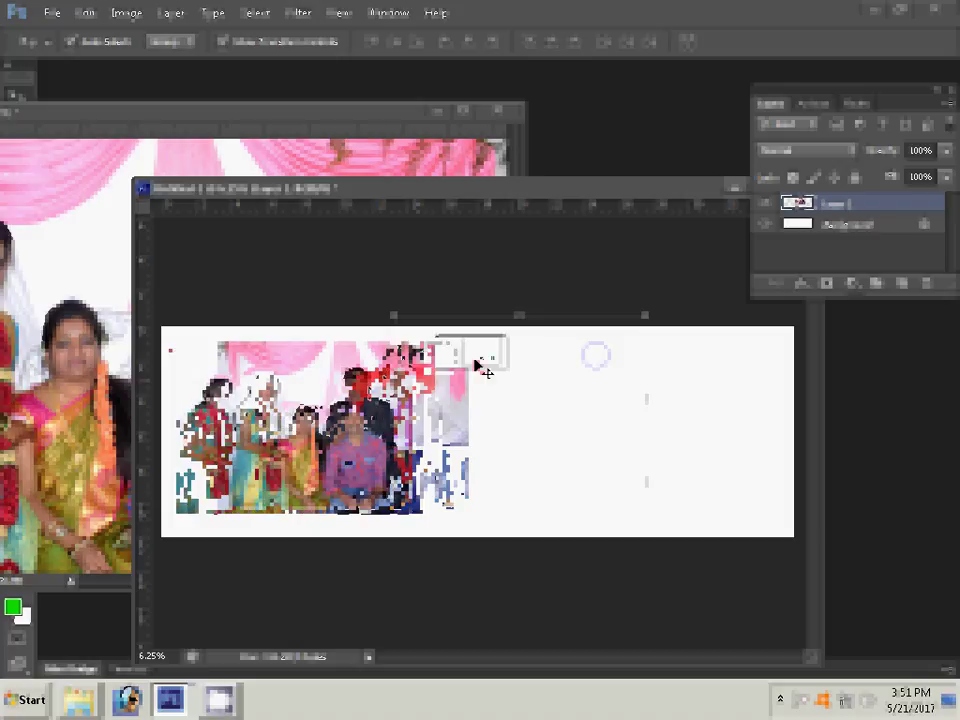
{"action": "left_click_drag", "start_coordinate": [420, 385], "coordinate": [480, 364]}
Step: Add a centre vertical guide and scale the photo to 128.64% to fill the left half
{"action": "left_click", "coordinate": [475, 214]}
{"action": "left_click_drag", "start_coordinate": [475, 214], "coordinate": [477, 430]}
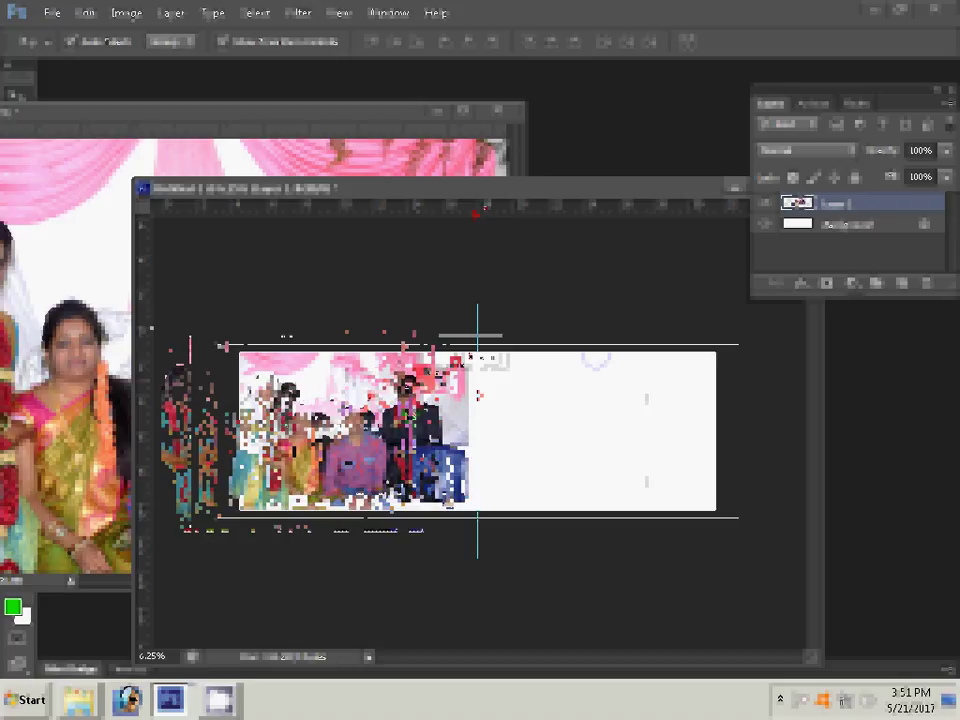
{"action": "left_click_drag", "start_coordinate": [408, 373], "coordinate": [478, 357]}
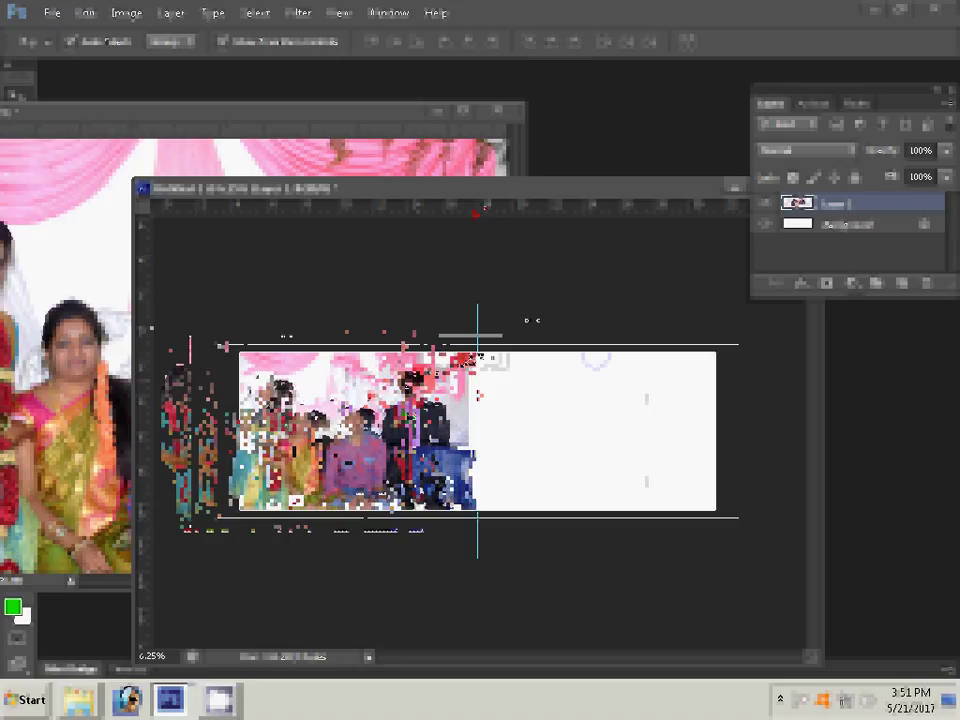
{"action": "key", "text": "ctrl+t"}
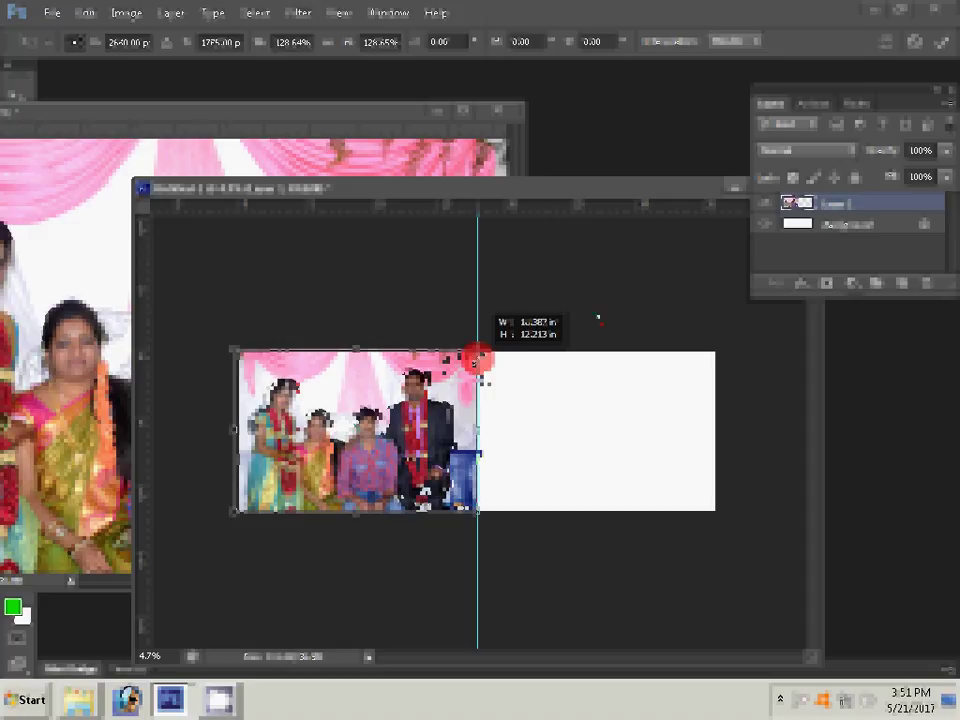
{"action": "key", "text": "Return"}
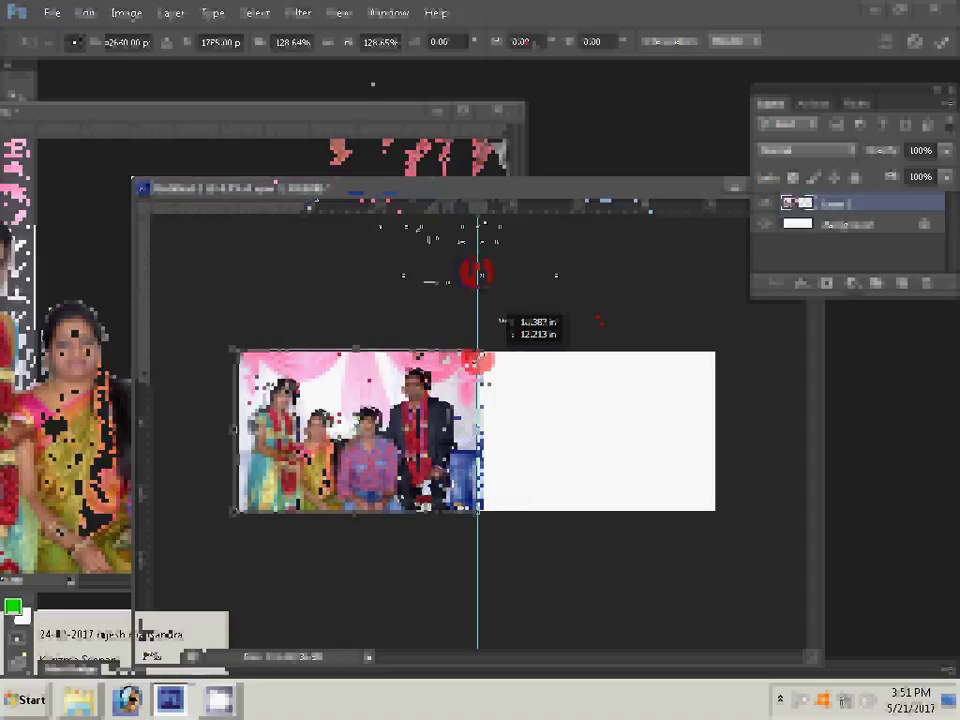
{"action": "left_click", "coordinate": [80, 690]}
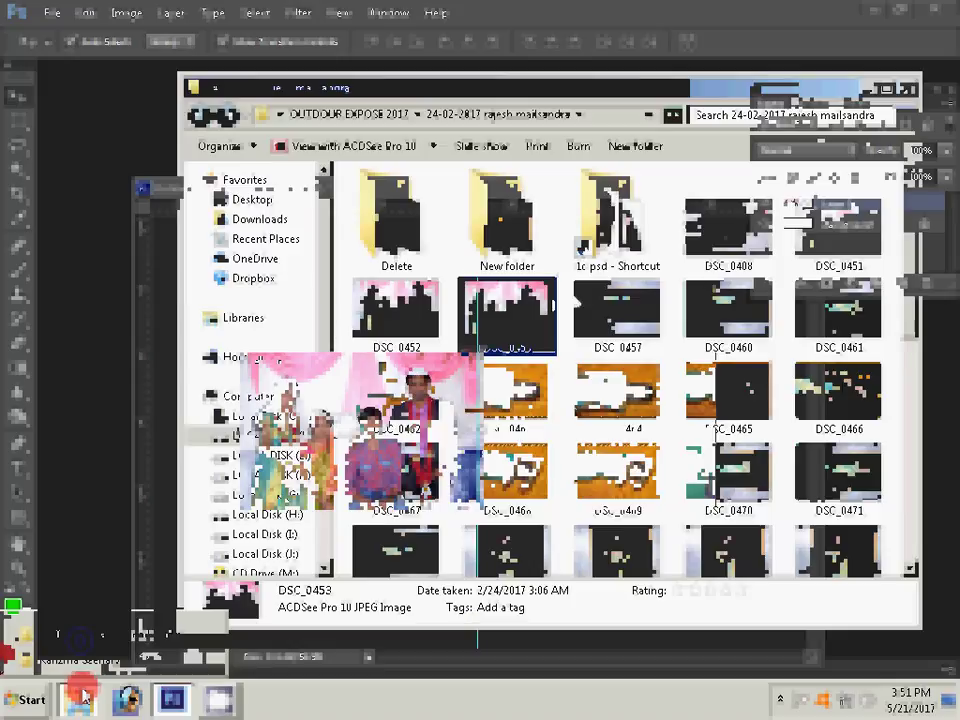
Step: Move DSC_0453 into the Delete folder and select DSC_0499, DSC_0500, DSC_0501 and DSC_0512
{"action": "left_click_drag", "start_coordinate": [507, 315], "coordinate": [384, 236]}
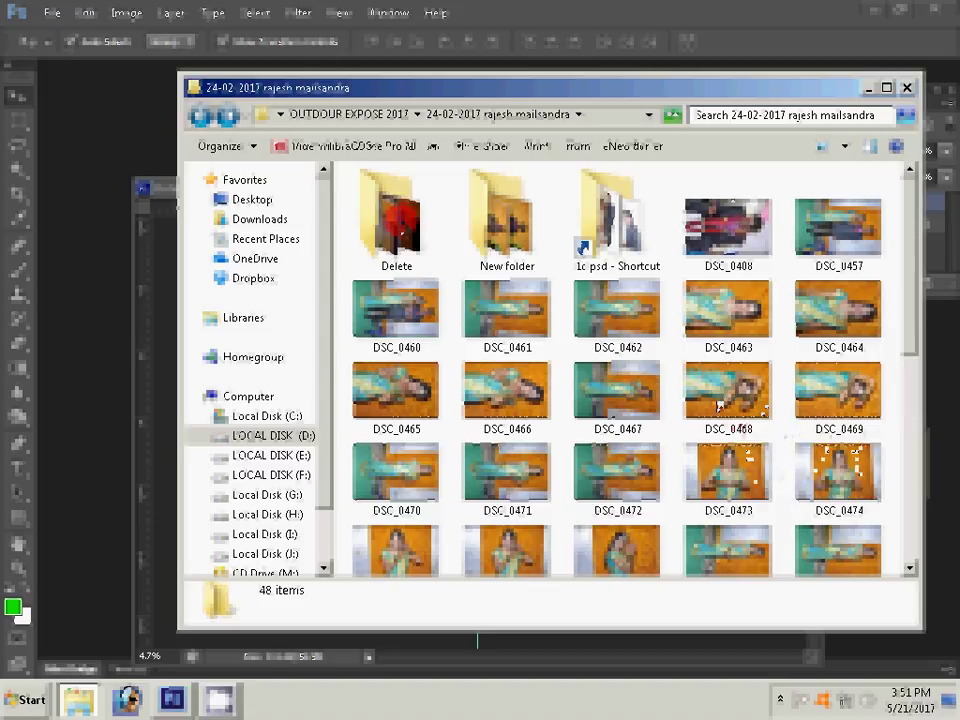
{"action": "mouse_move", "coordinate": [727, 392]}
{"action": "left_click", "coordinate": [690, 415]}
{"action": "scroll", "coordinate": [690, 420], "scroll_direction": "down", "scroll_amount": 5}
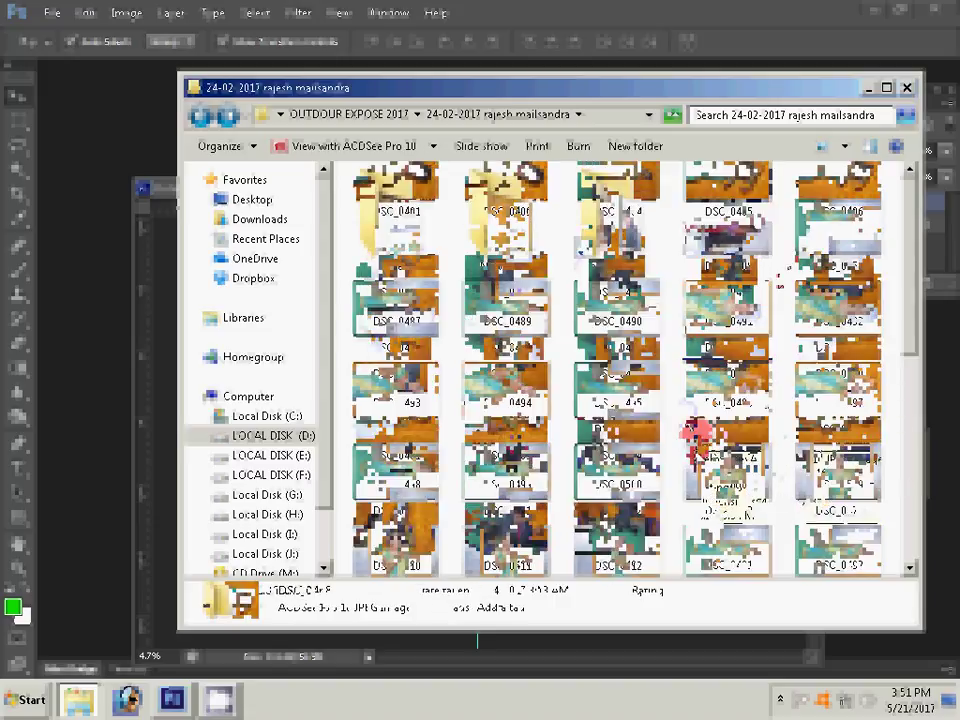
{"action": "left_click", "coordinate": [508, 454]}
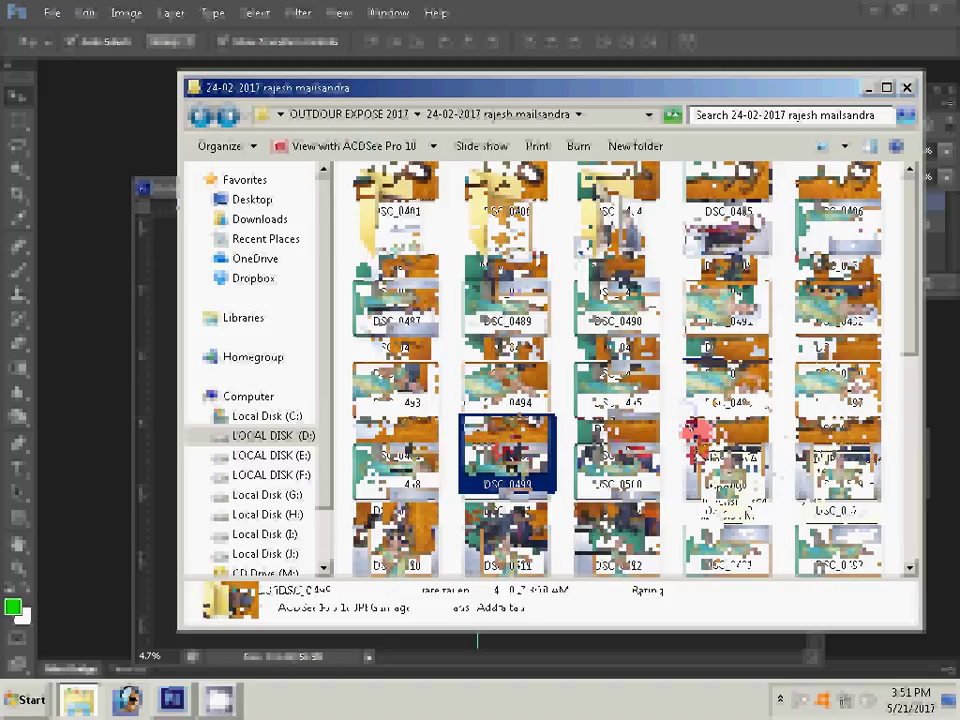
{"action": "left_click", "coordinate": [617, 450], "text": "ctrl"}
{"action": "left_click", "coordinate": [718, 456], "text": "ctrl"}
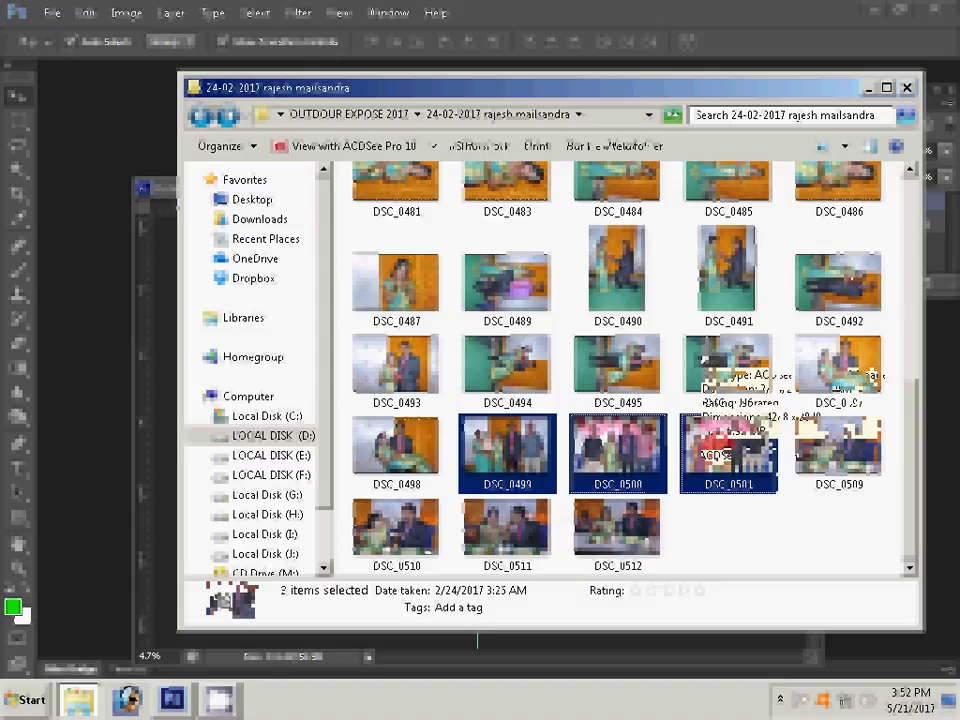
{"action": "left_click", "coordinate": [640, 535], "text": "ctrl"}
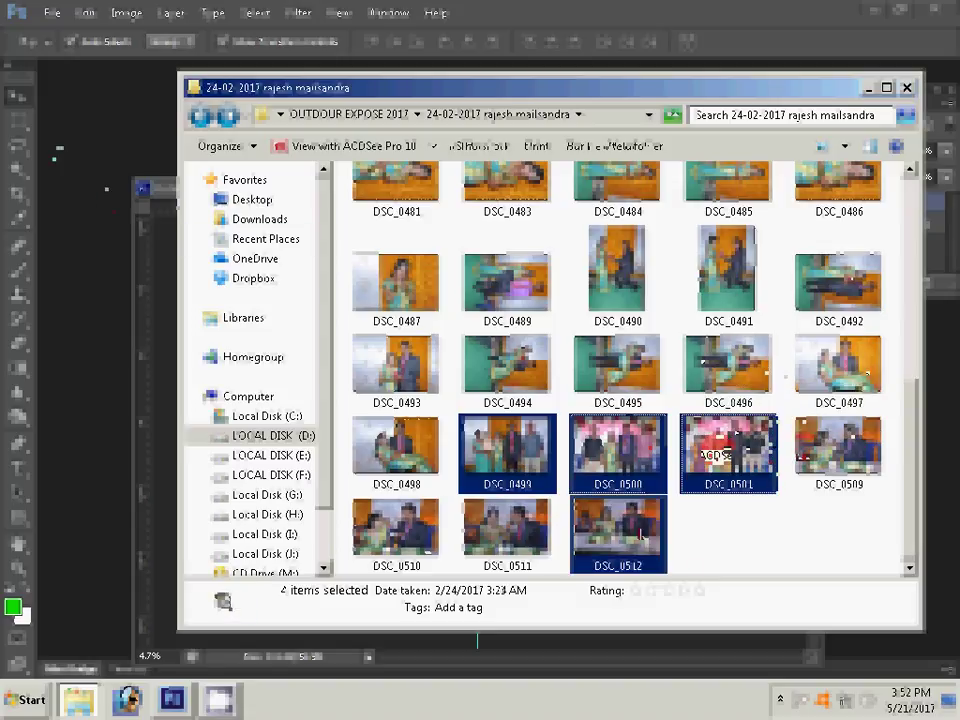
{"action": "left_click", "coordinate": [66, 160]}
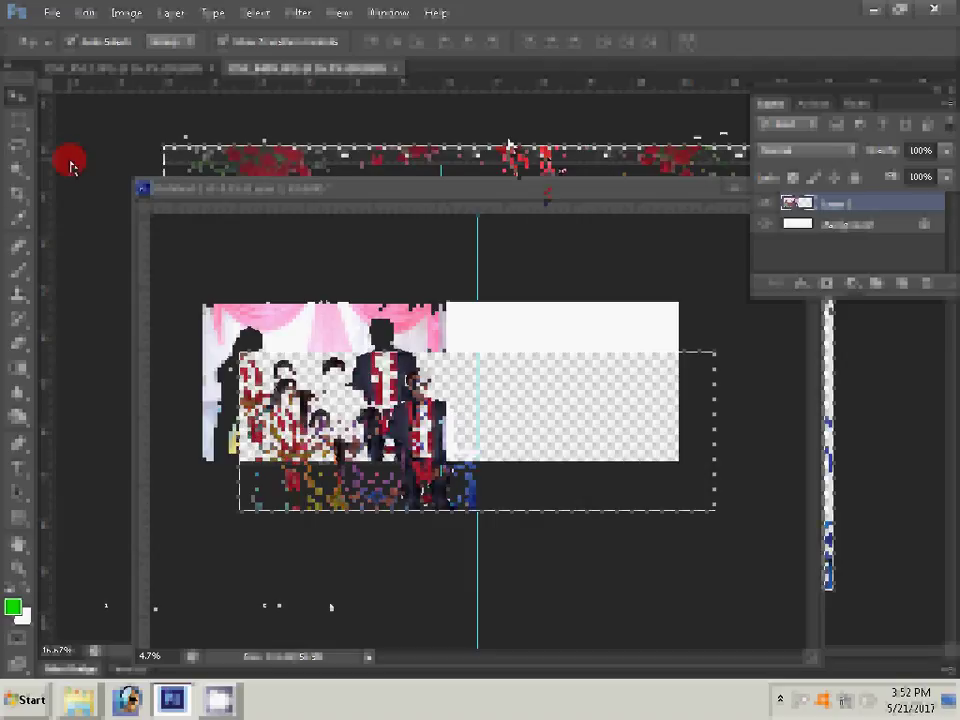
Step: Float an opened photo in its own window and resize the photos to 3 inches wide
{"action": "left_click_drag", "start_coordinate": [70, 165], "coordinate": [507, 96]}
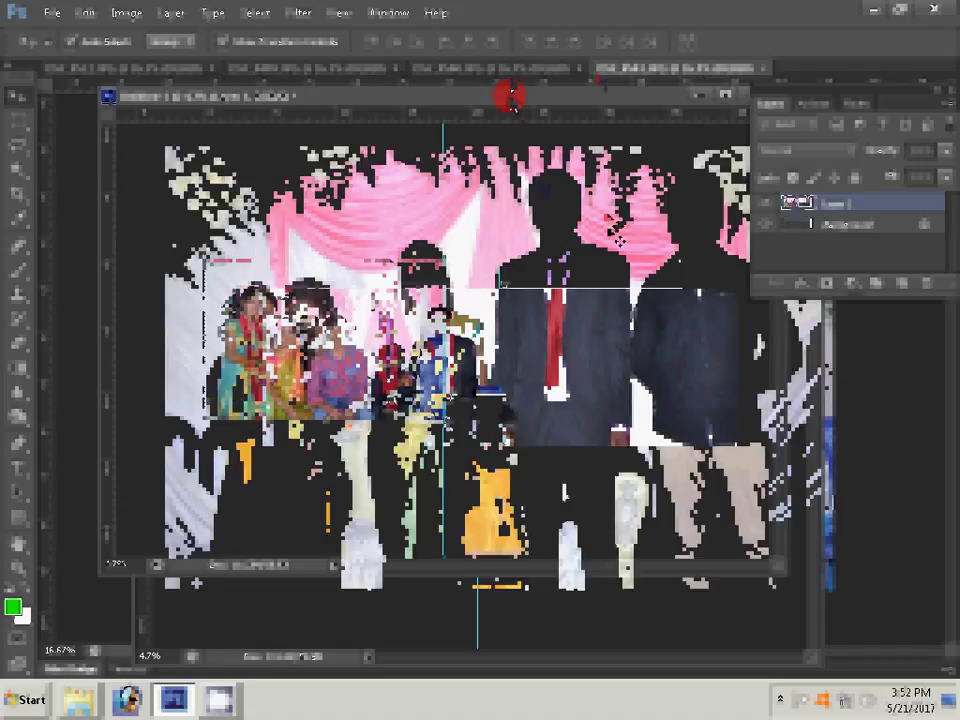
{"action": "key", "text": "ctrl+alt+i"}
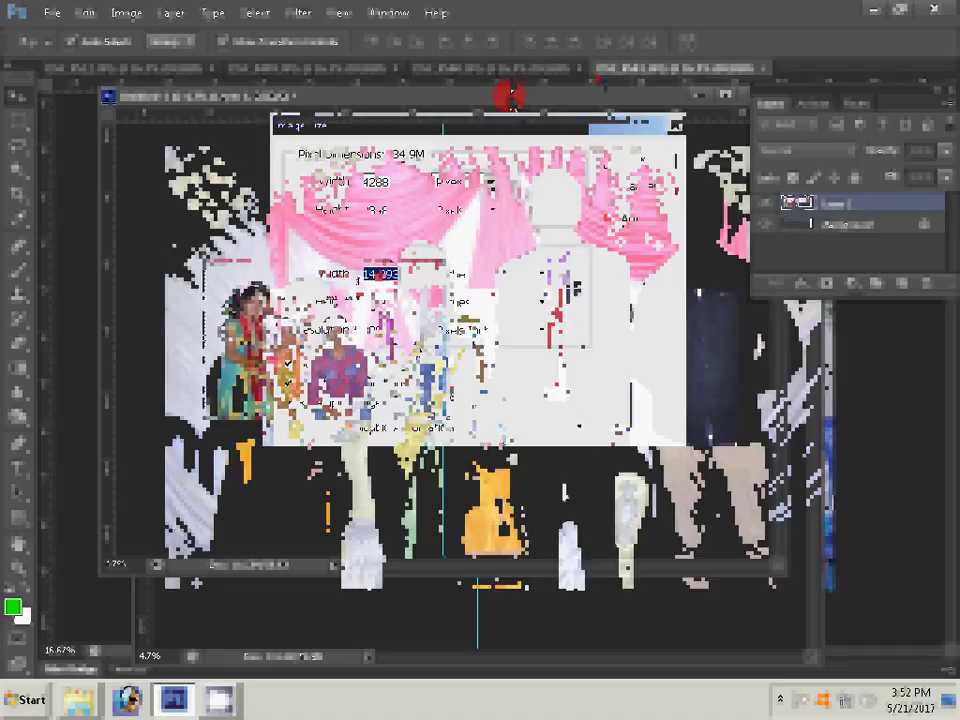
{"action": "type", "text": "3"}
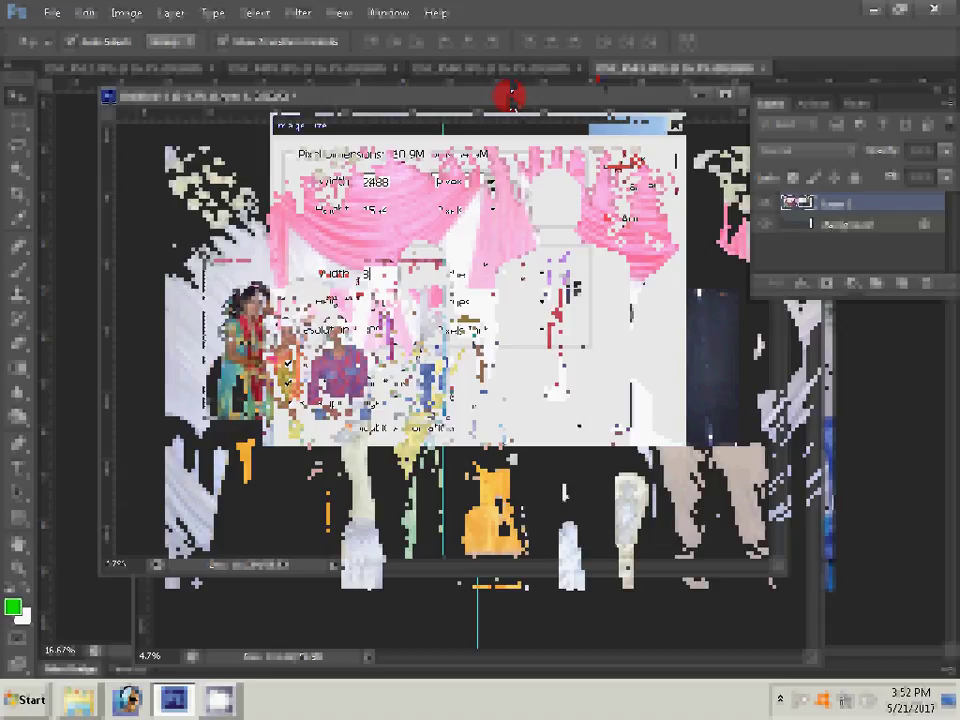
{"action": "key", "text": "Return"}
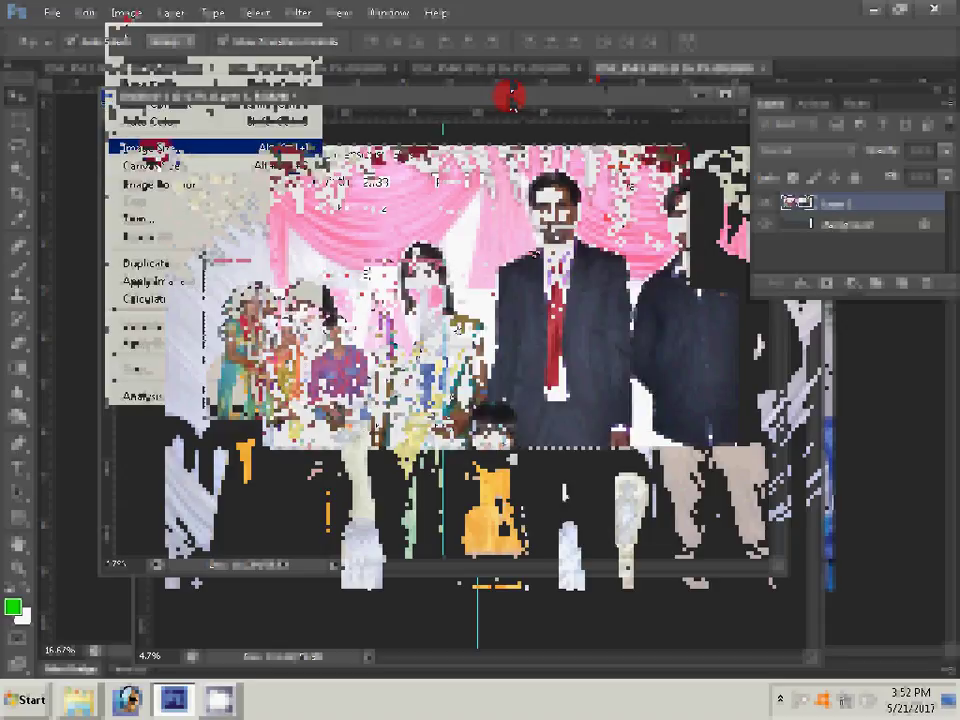
{"action": "left_click", "coordinate": [145, 147]}
{"action": "double_click", "coordinate": [385, 273]}
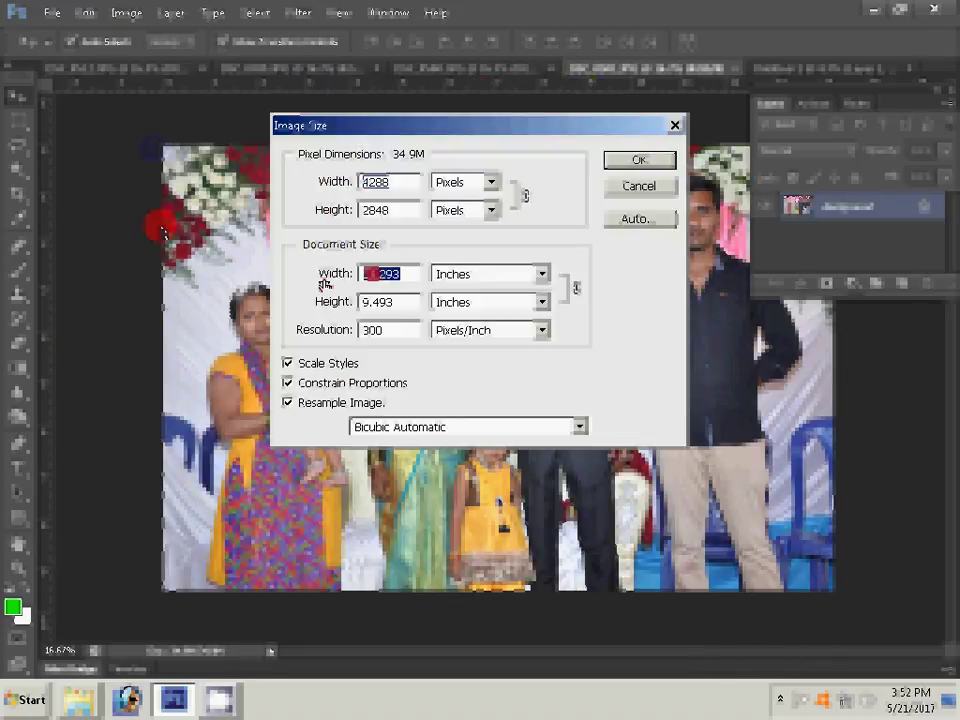
{"action": "type", "text": "3"}
{"action": "key", "text": "Return"}
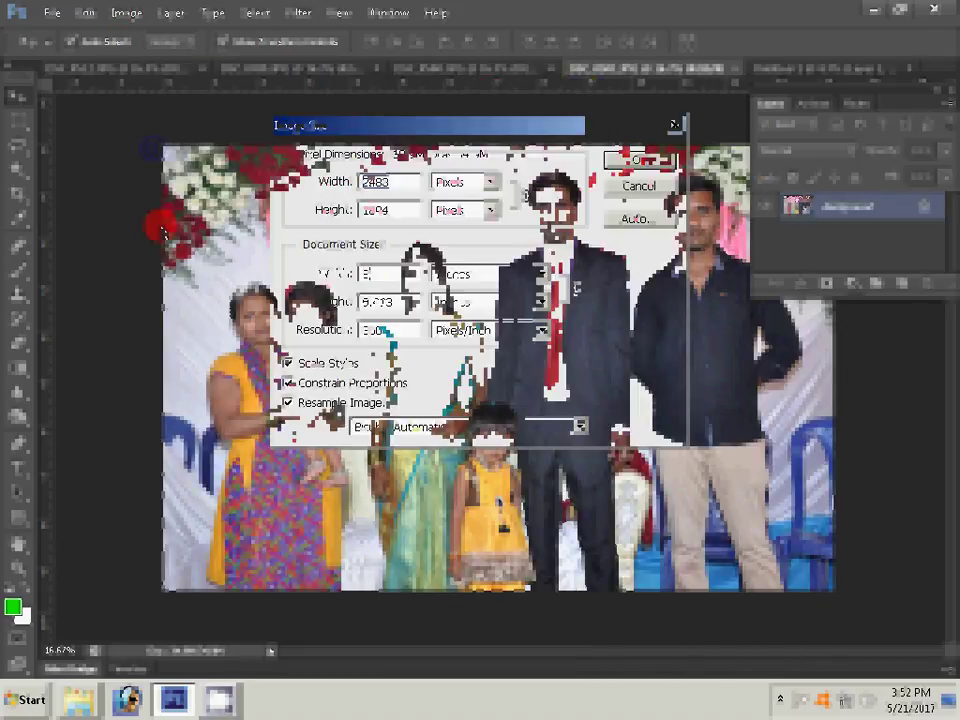
Step: Select the entire photo and cut it
{"action": "left_click", "coordinate": [238, 20]}
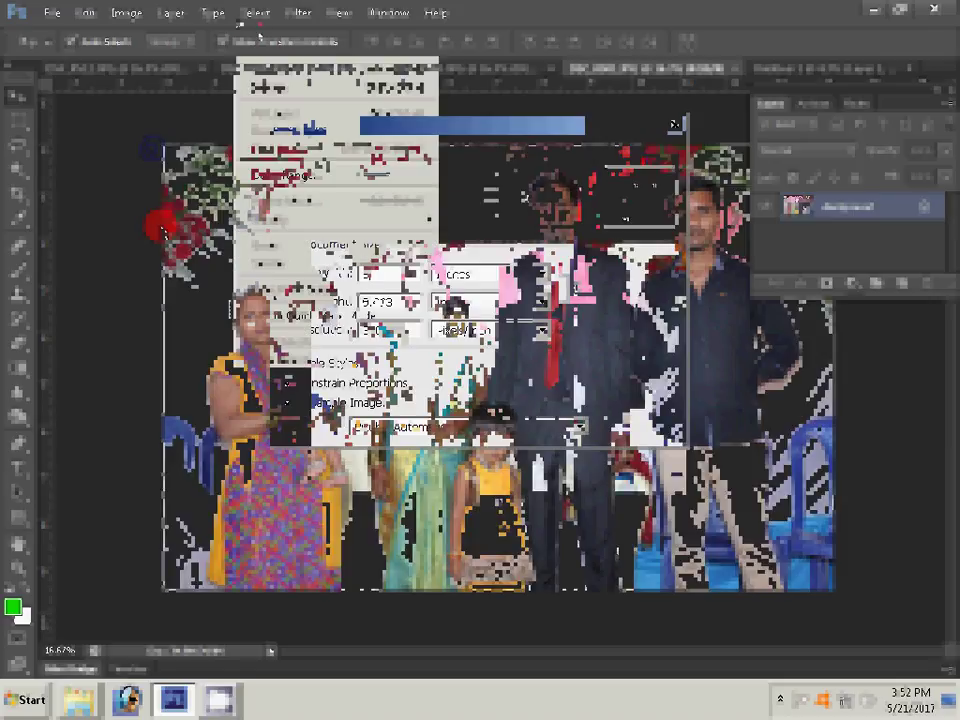
{"action": "left_click", "coordinate": [205, 36]}
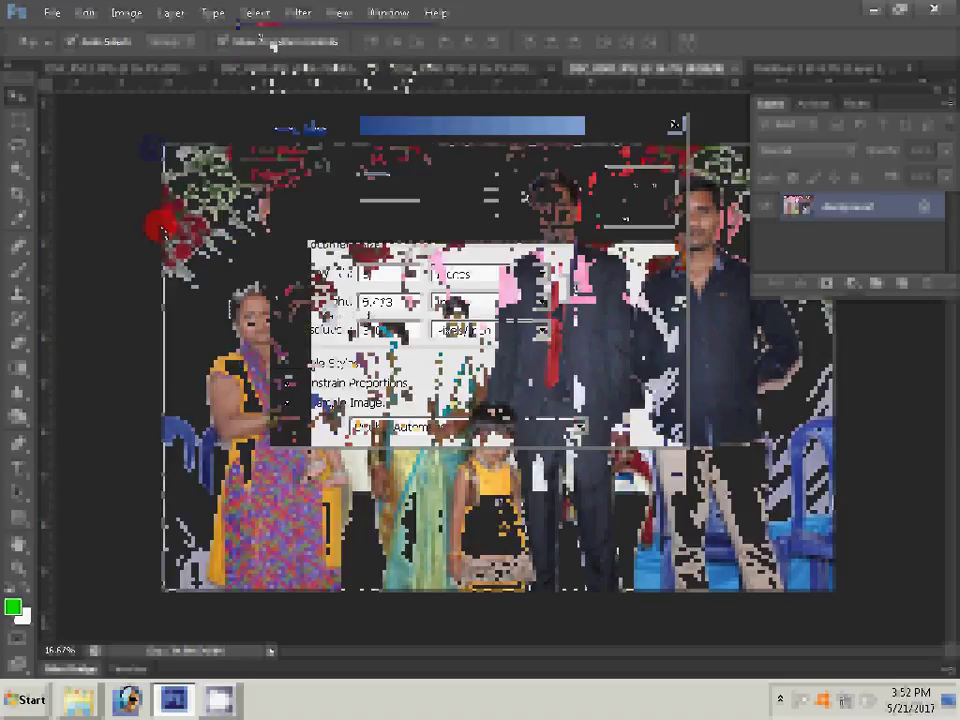
{"action": "left_click", "coordinate": [84, 14]}
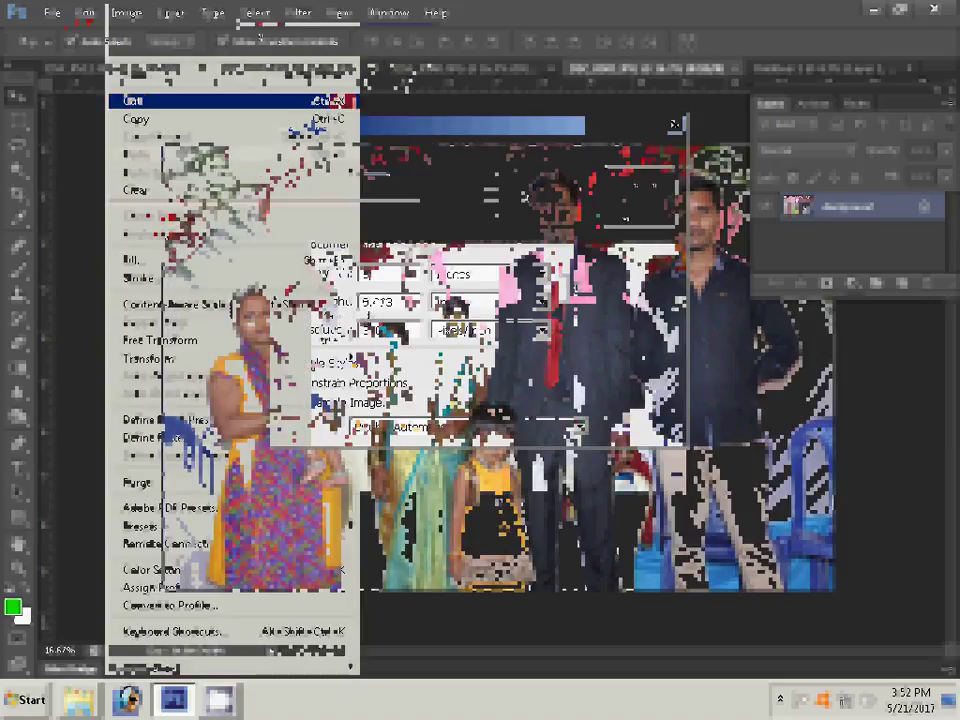
{"action": "left_click", "coordinate": [131, 100]}
Step: Close the emptied photo without saving and paste the cut photo at the spread's lower right
{"action": "key", "text": "ctrl+w"}
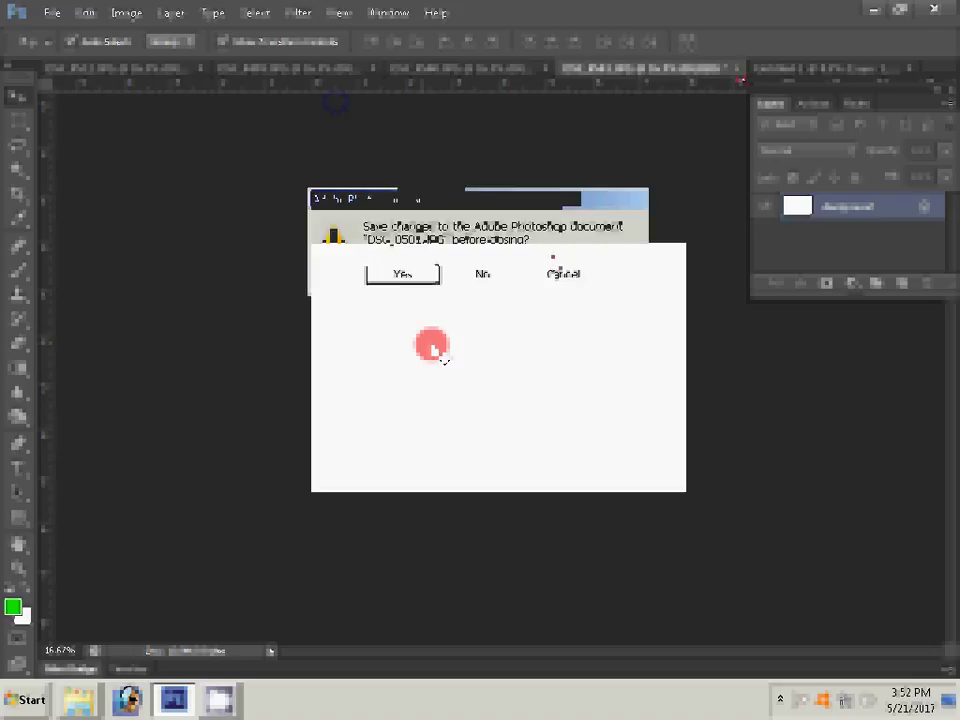
{"action": "left_click", "coordinate": [482, 273]}
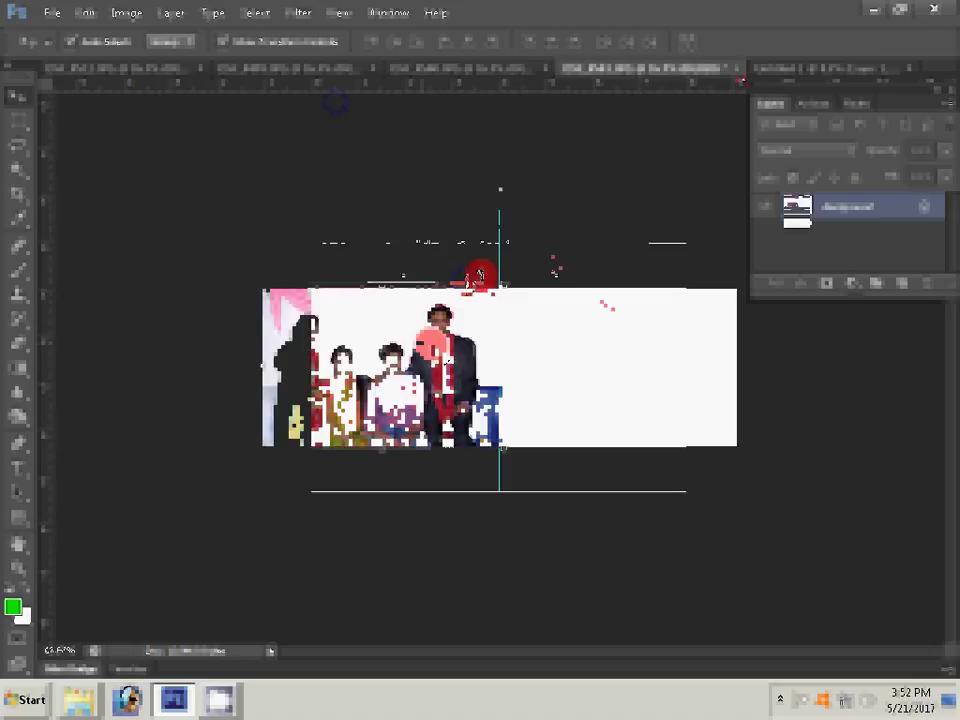
{"action": "left_click", "coordinate": [84, 13]}
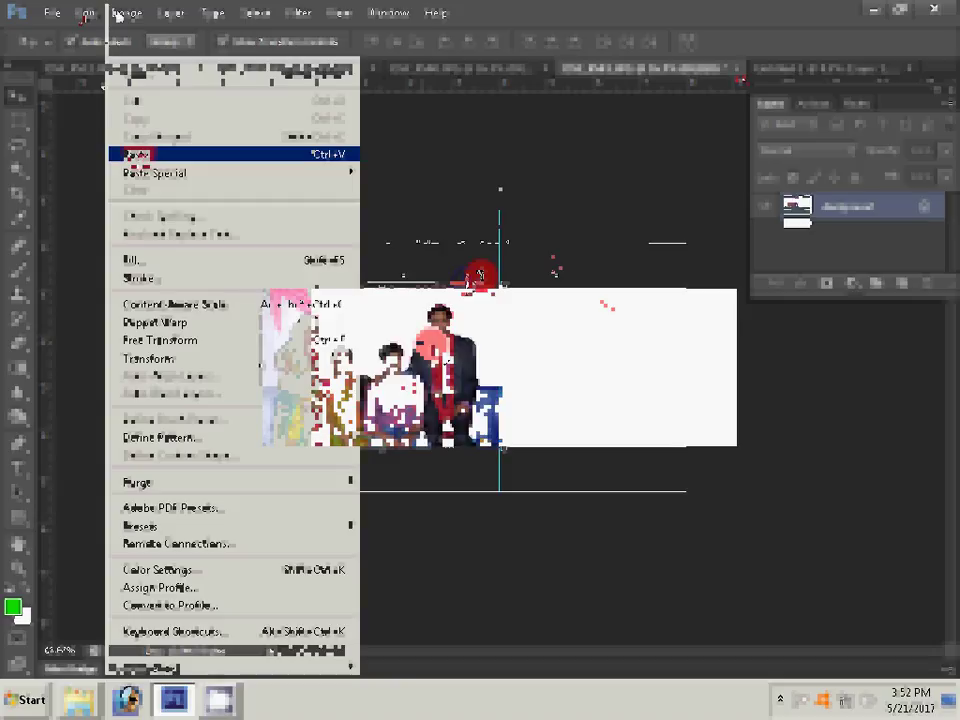
{"action": "left_click", "coordinate": [137, 155]}
{"action": "left_click_drag", "start_coordinate": [510, 222], "coordinate": [705, 347]}
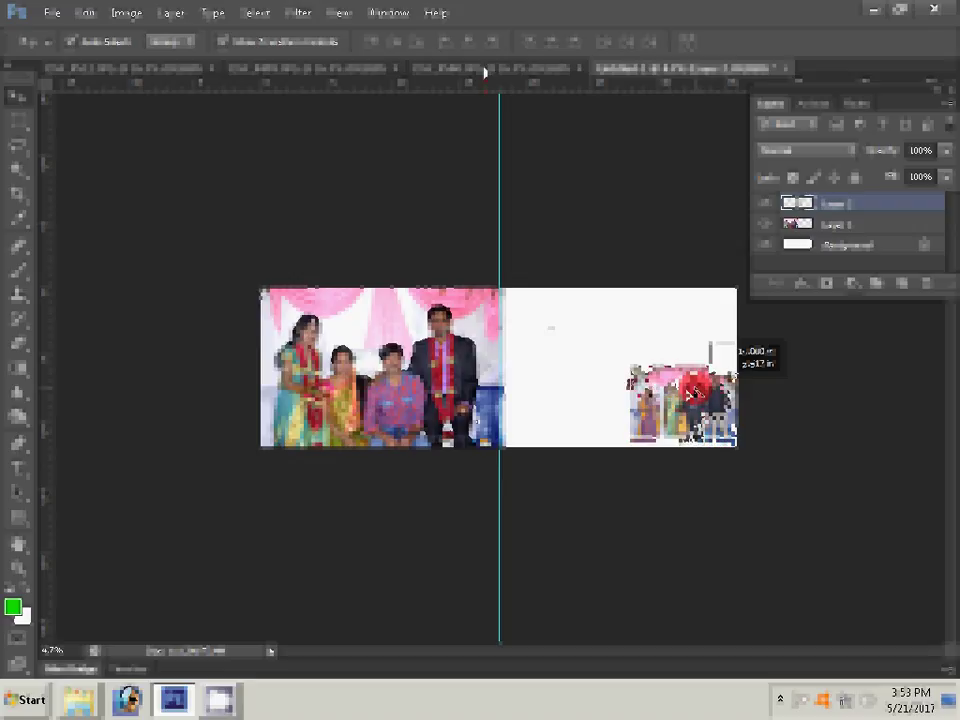
{"action": "key", "text": "ctrl+alt+i"}
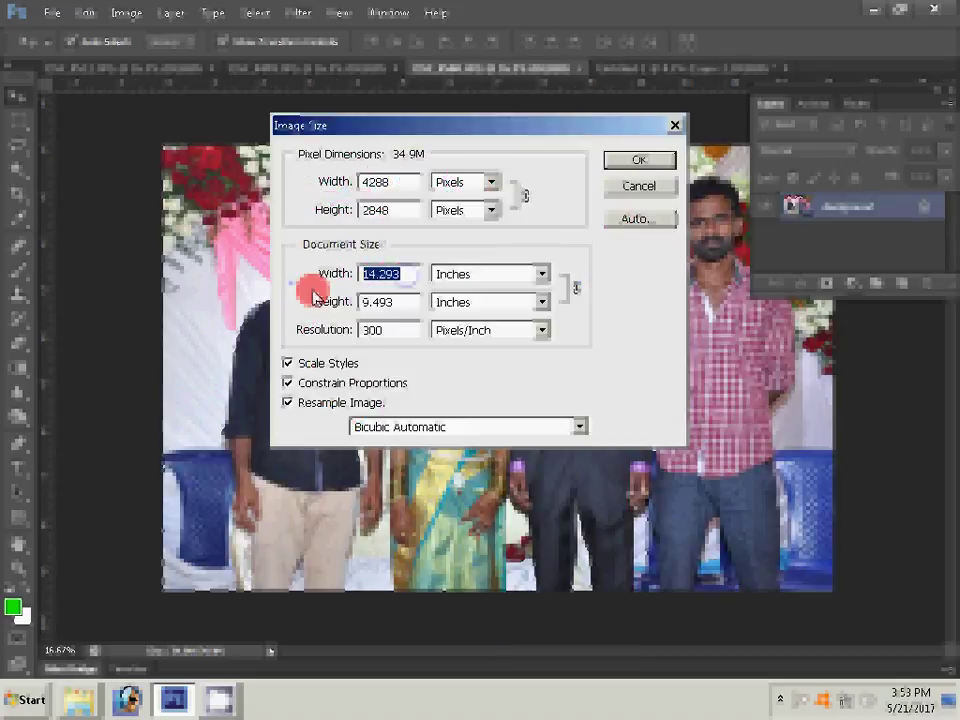
Step: Resize the next photo to 3 inches wide and place it at the spread's top right
{"action": "type", "text": "3"}
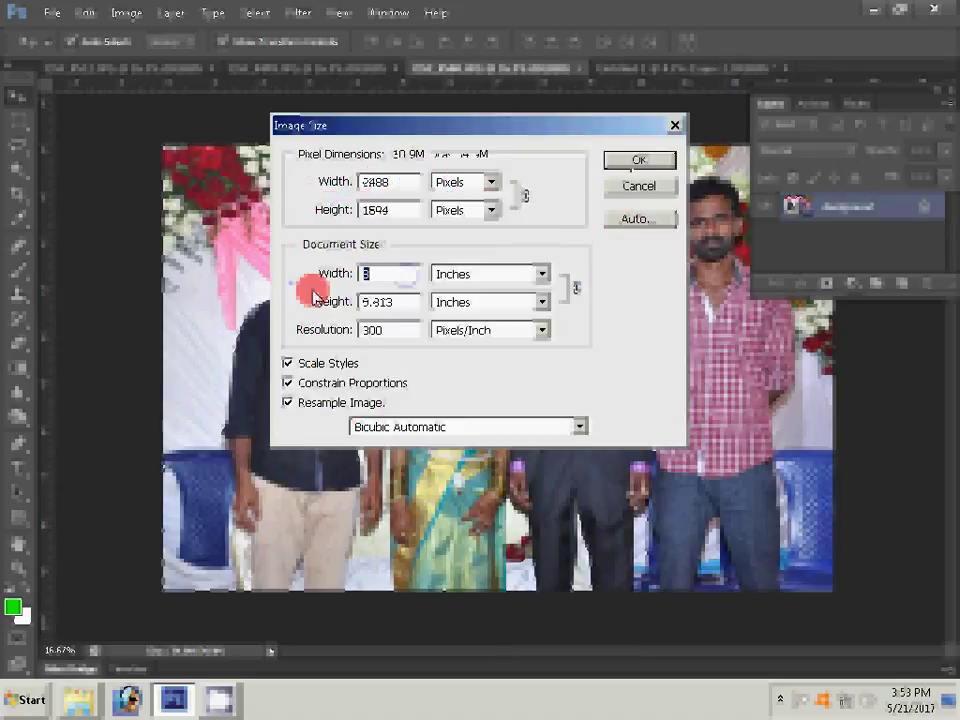
{"action": "key", "text": "Return"}
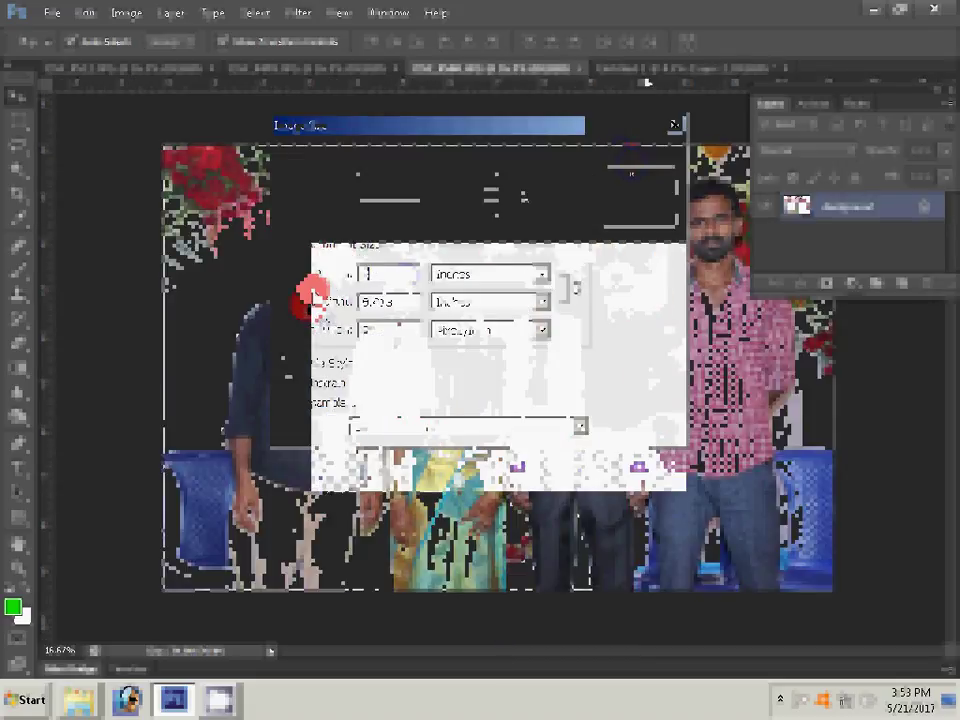
{"action": "key", "text": "ctrl+w"}
{"action": "key", "text": "n"}
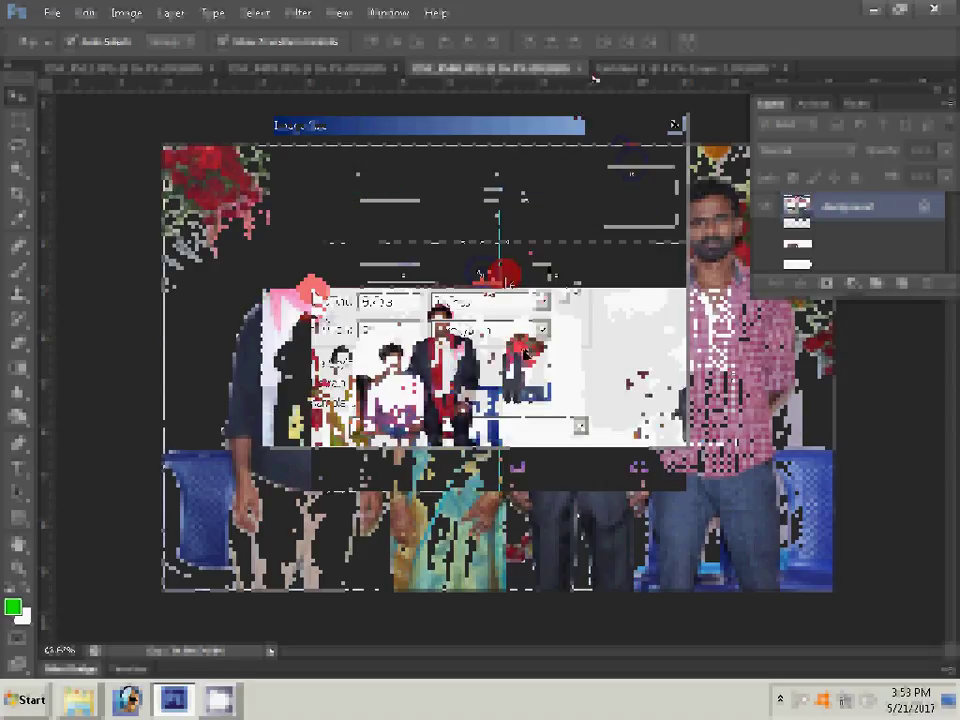
{"action": "left_click_drag", "start_coordinate": [392, 264], "coordinate": [680, 318]}
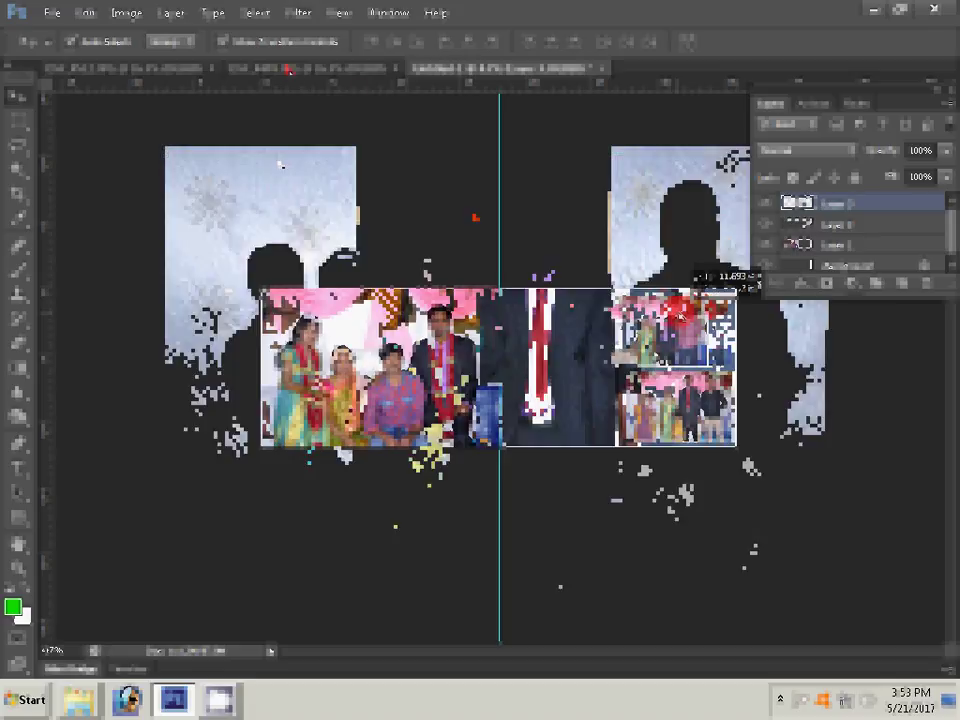
Step: Resize another photo to 3 inches wide, discard the emptied document, and paste it into the spread
{"action": "key", "text": "ctrl+alt+i"}
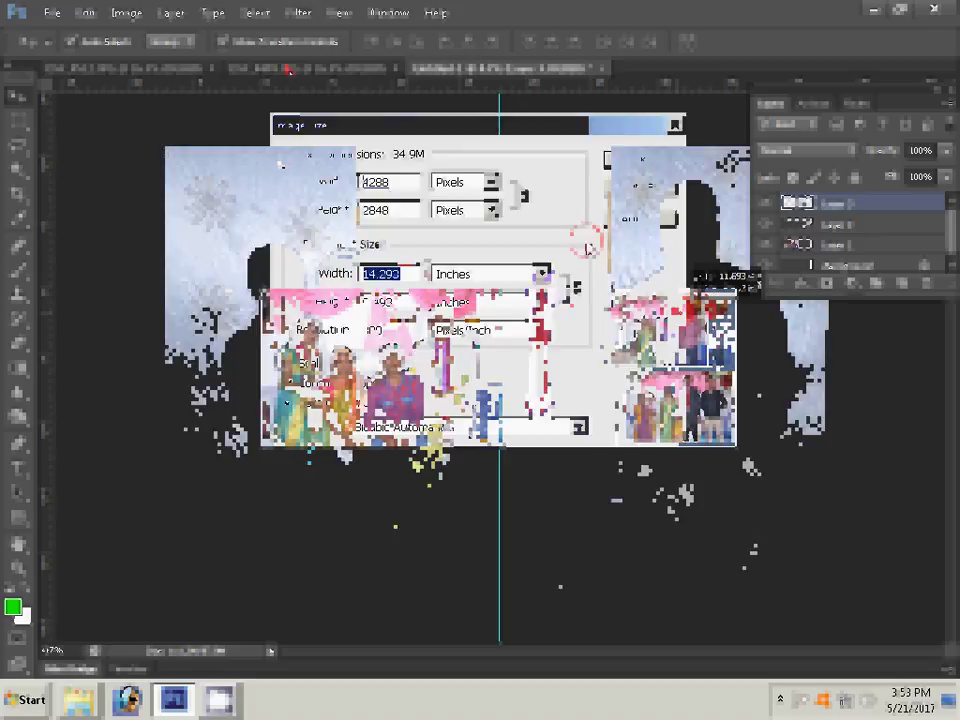
{"action": "type", "text": "3"}
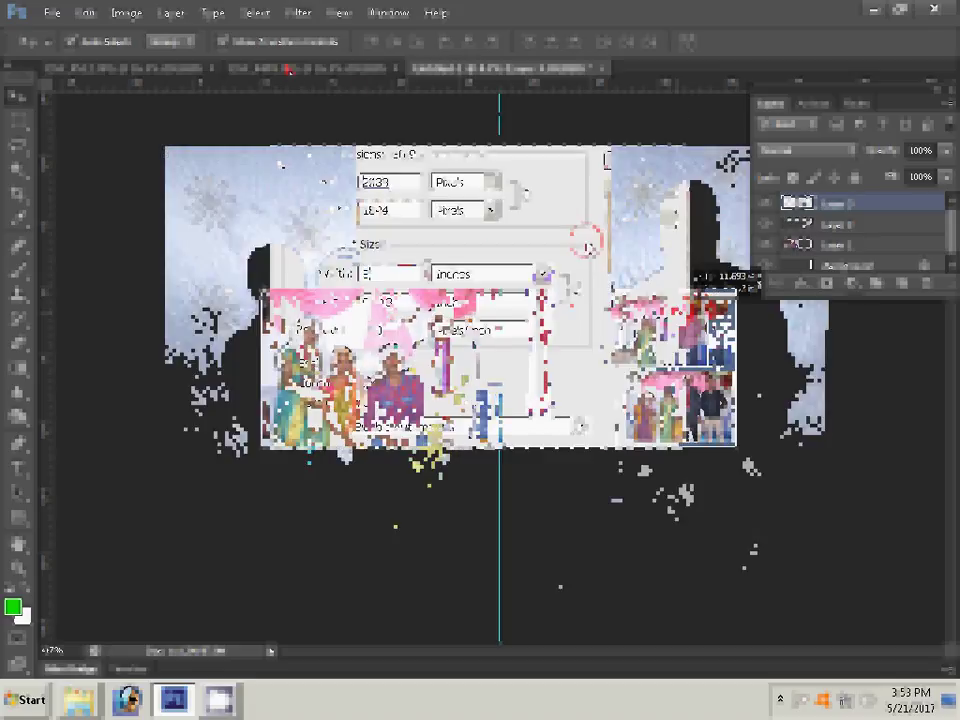
{"action": "key", "text": "Return"}
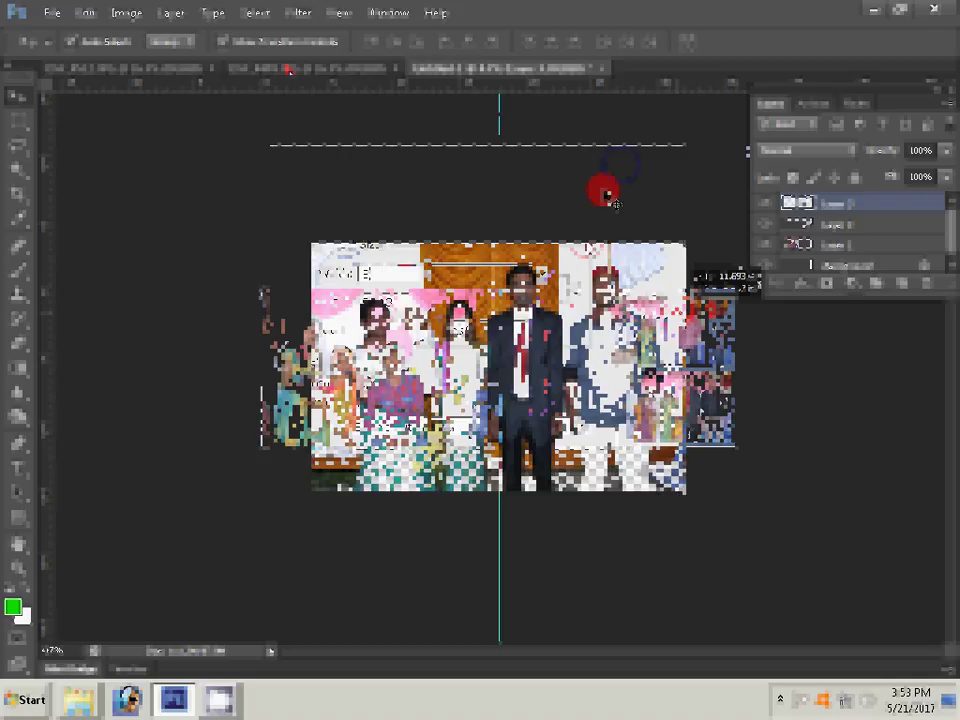
{"action": "left_click", "coordinate": [365, 68]}
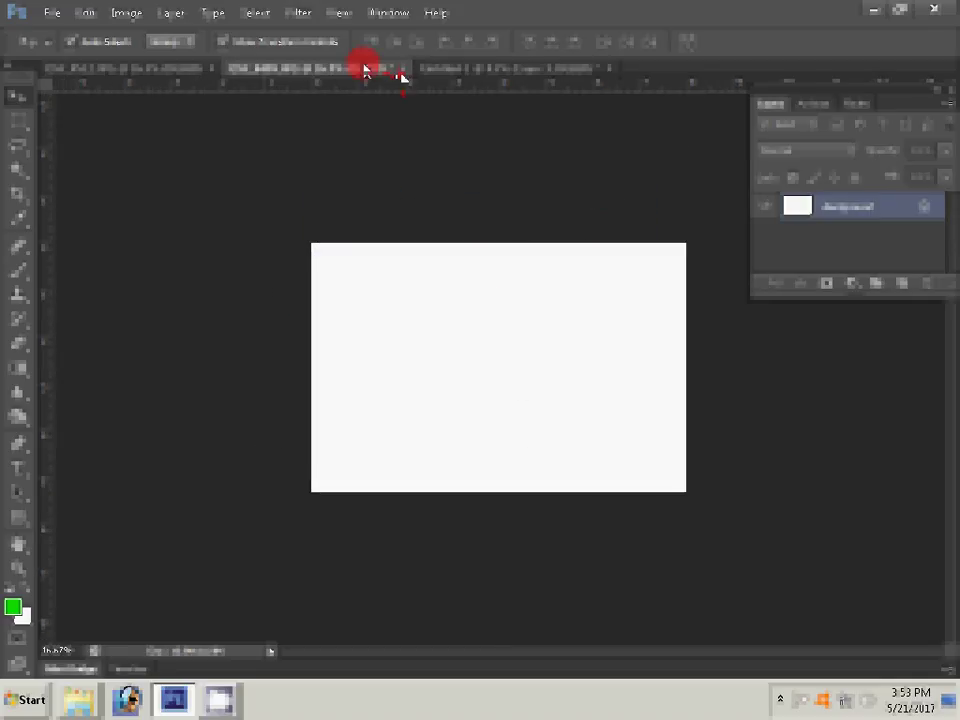
{"action": "left_click", "coordinate": [397, 69]}
{"action": "left_click", "coordinate": [473, 270]}
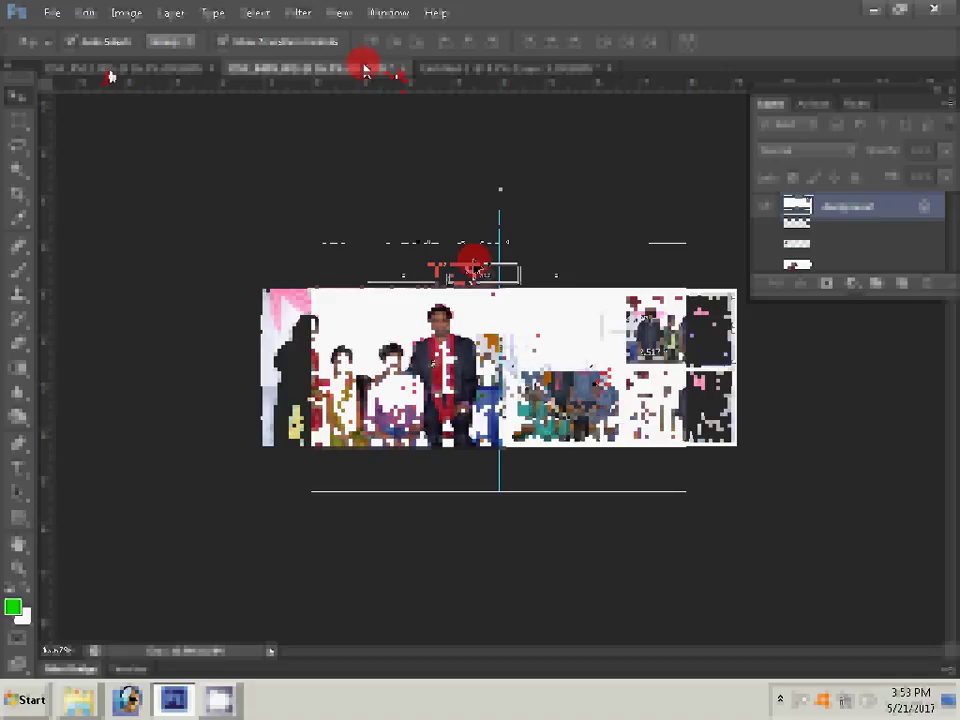
{"action": "key", "text": "ctrl+v"}
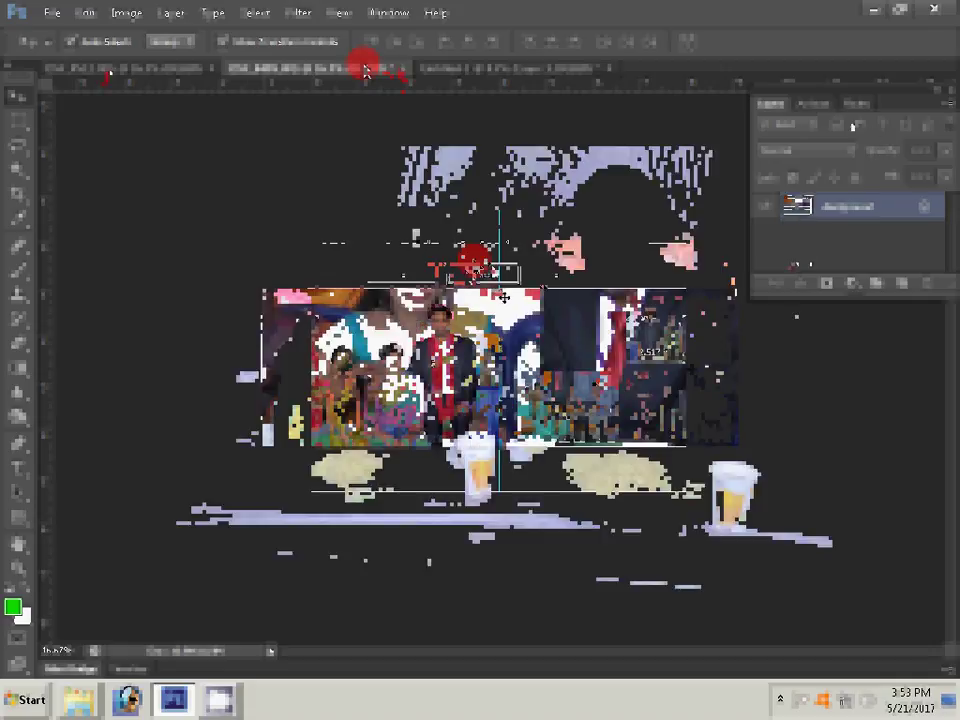
{"action": "left_click", "coordinate": [366, 69]}
Step: Resize the wedding meal photo, close it without saving, and return to the album spread
{"action": "left_click", "coordinate": [830, 106]}
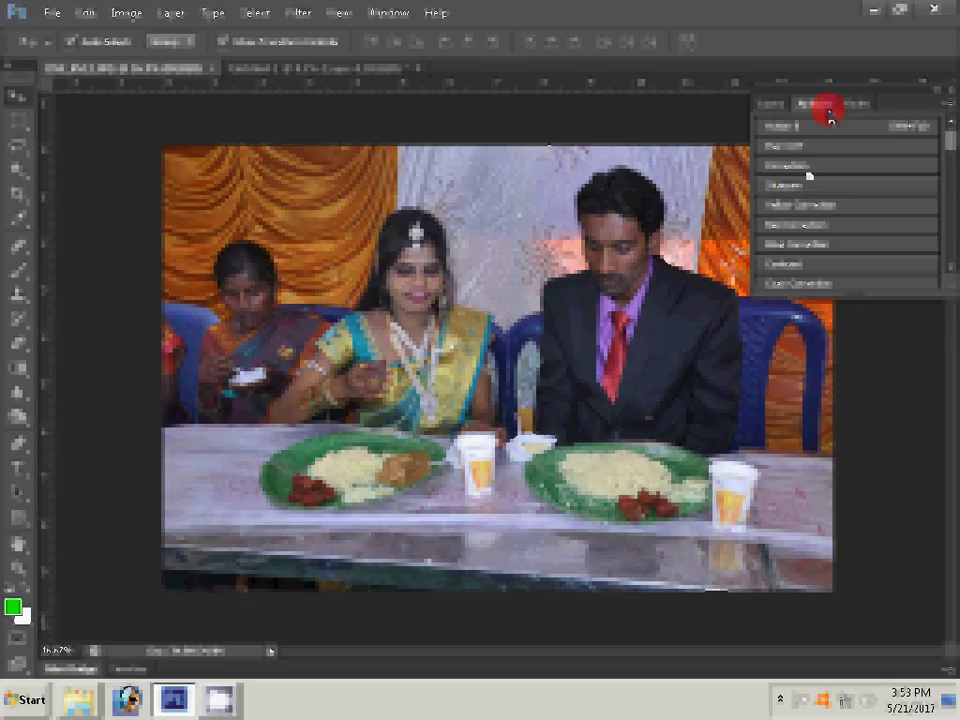
{"action": "key", "text": "ctrl+alt+i"}
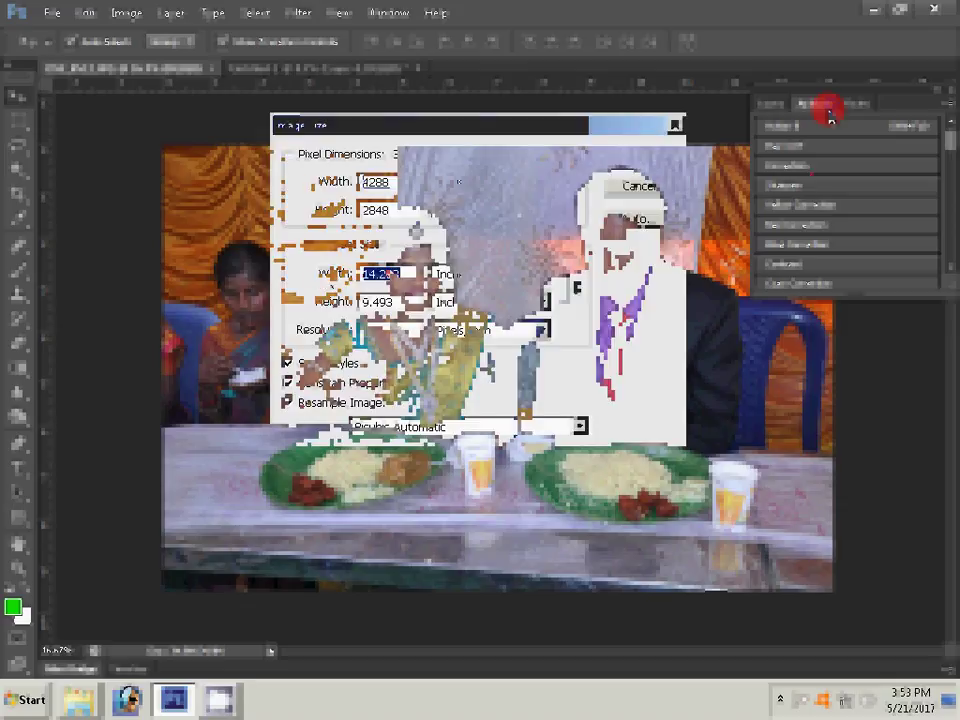
{"action": "type", "text": "8"}
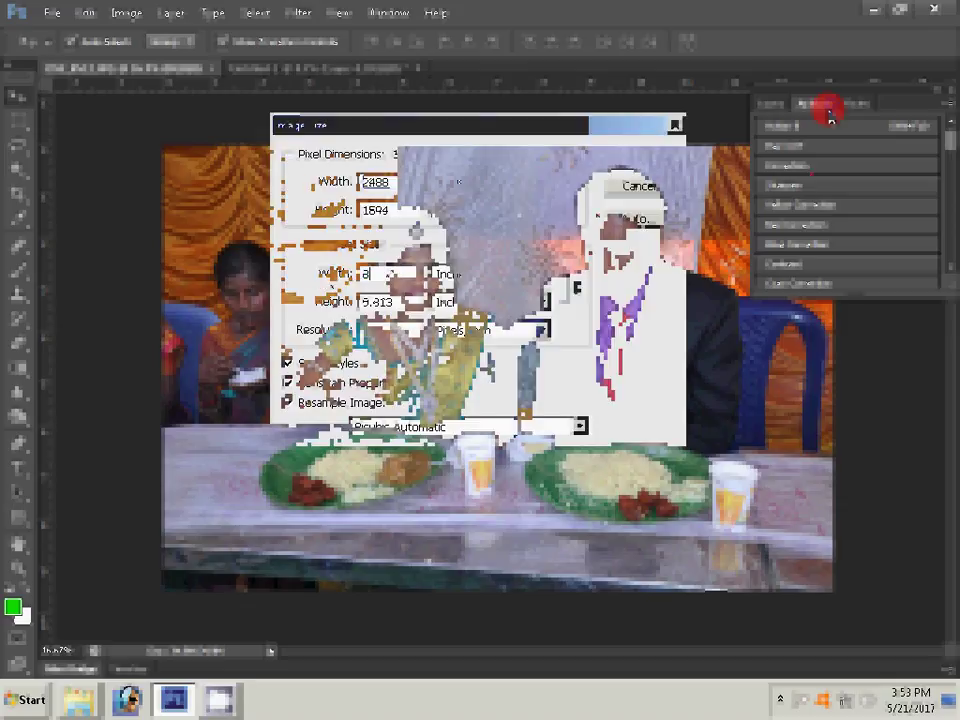
{"action": "key", "text": "Return"}
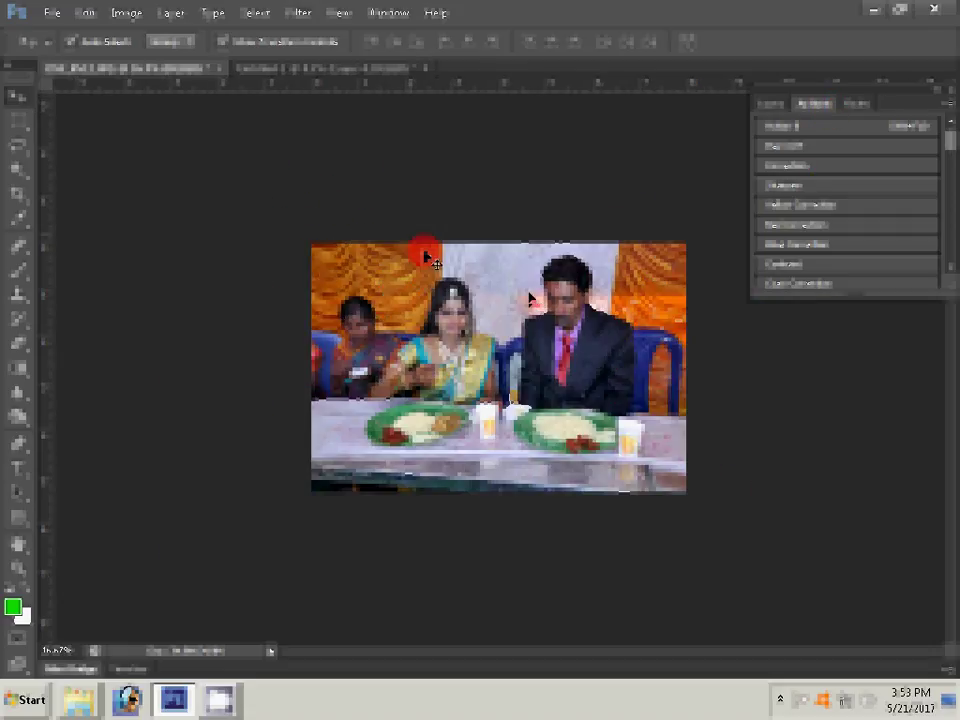
{"action": "left_click", "coordinate": [221, 70]}
{"action": "key", "text": "n"}
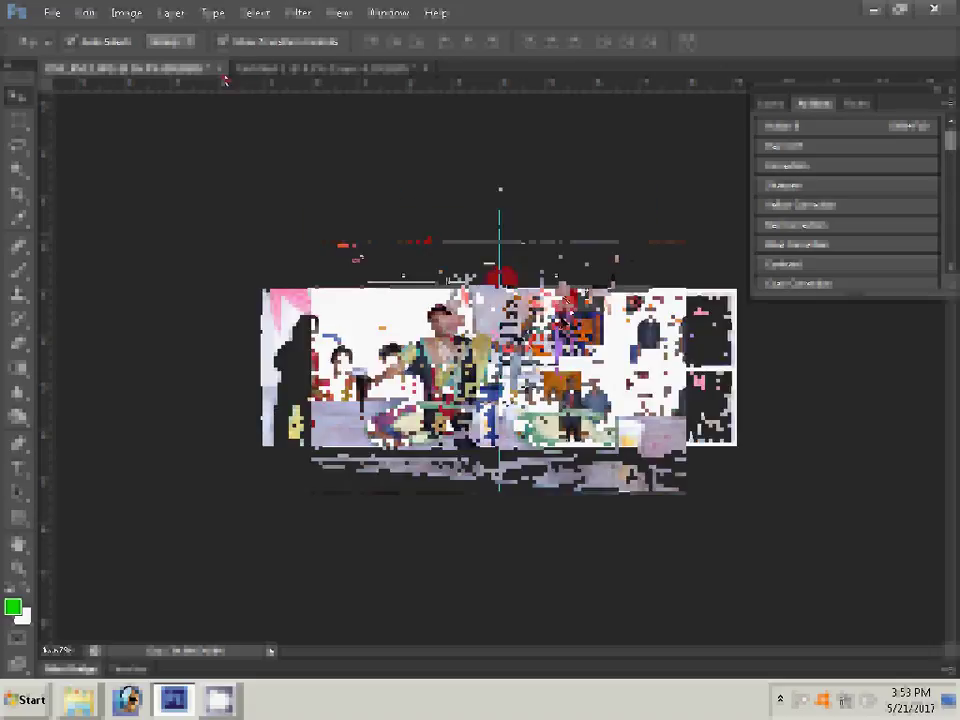
{"action": "left_click", "coordinate": [582, 313]}
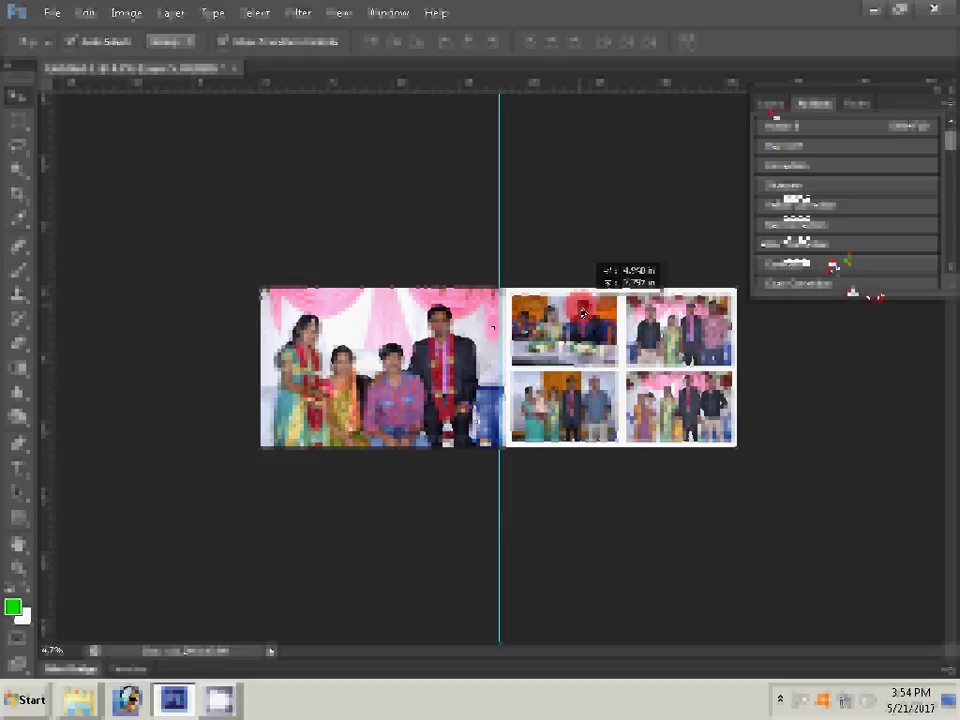
Step: Add a Pattern Fill layer using a pattern picked from the pattern picker
{"action": "left_click", "coordinate": [857, 294]}
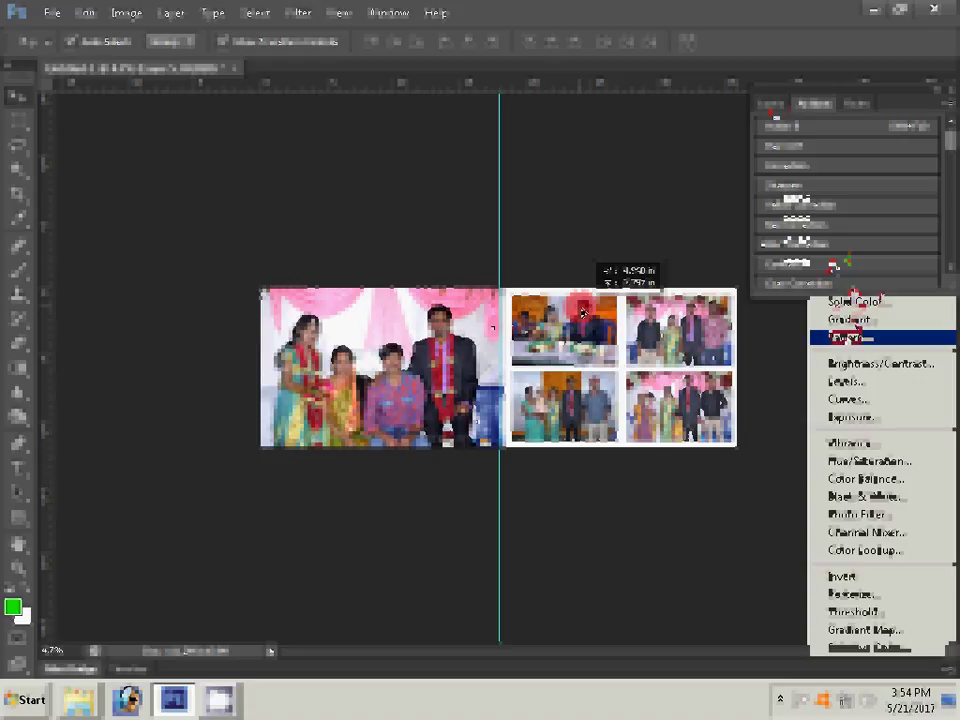
{"action": "left_click", "coordinate": [850, 337]}
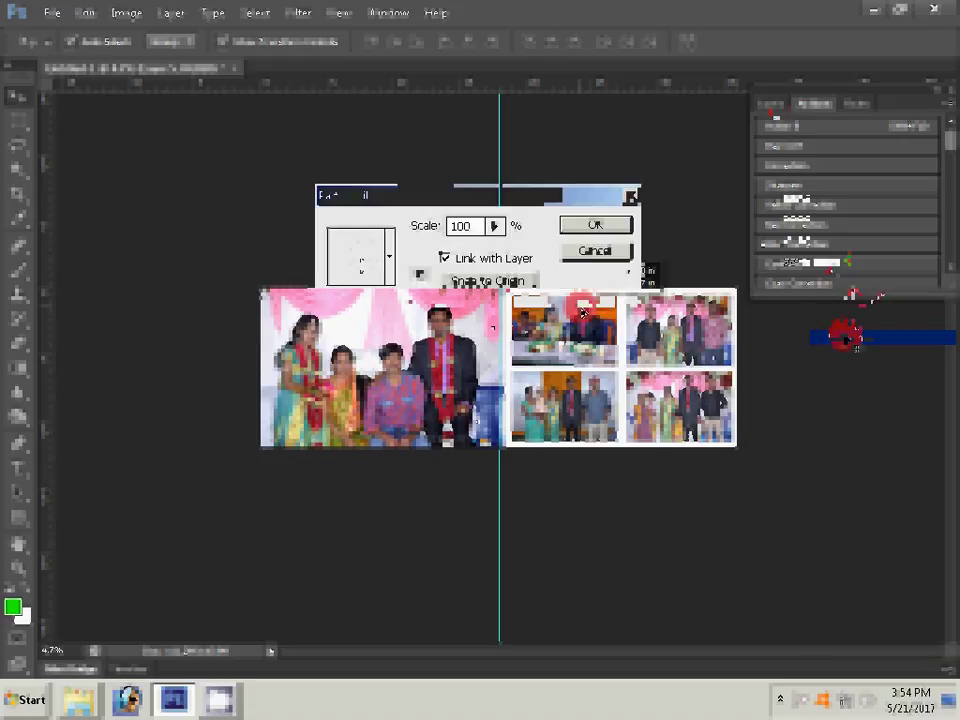
{"action": "left_click", "coordinate": [360, 258]}
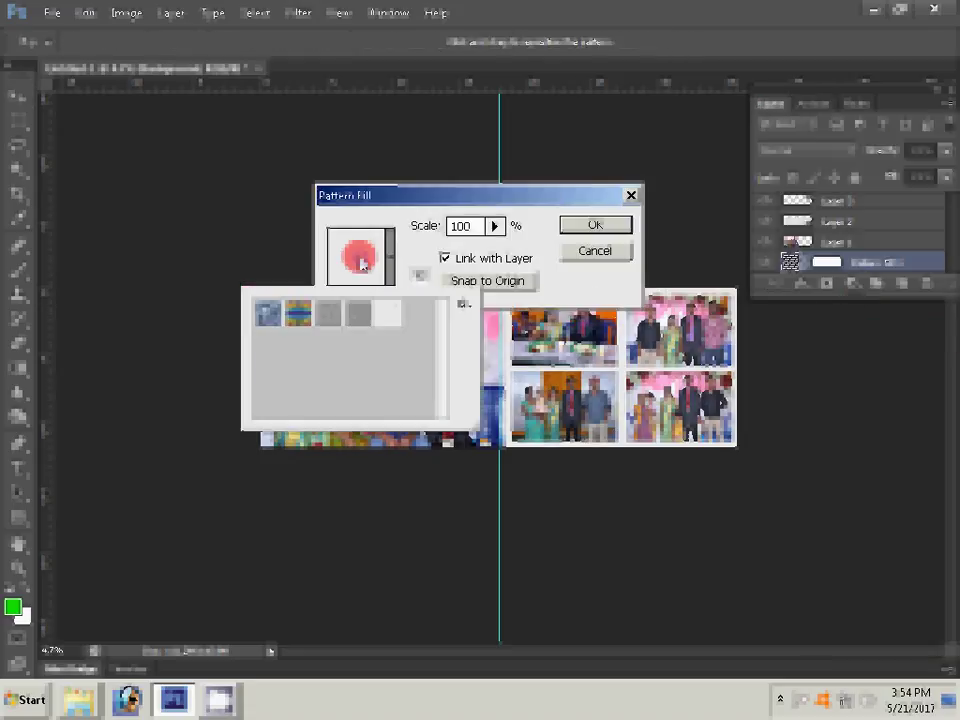
{"action": "left_click", "coordinate": [596, 226]}
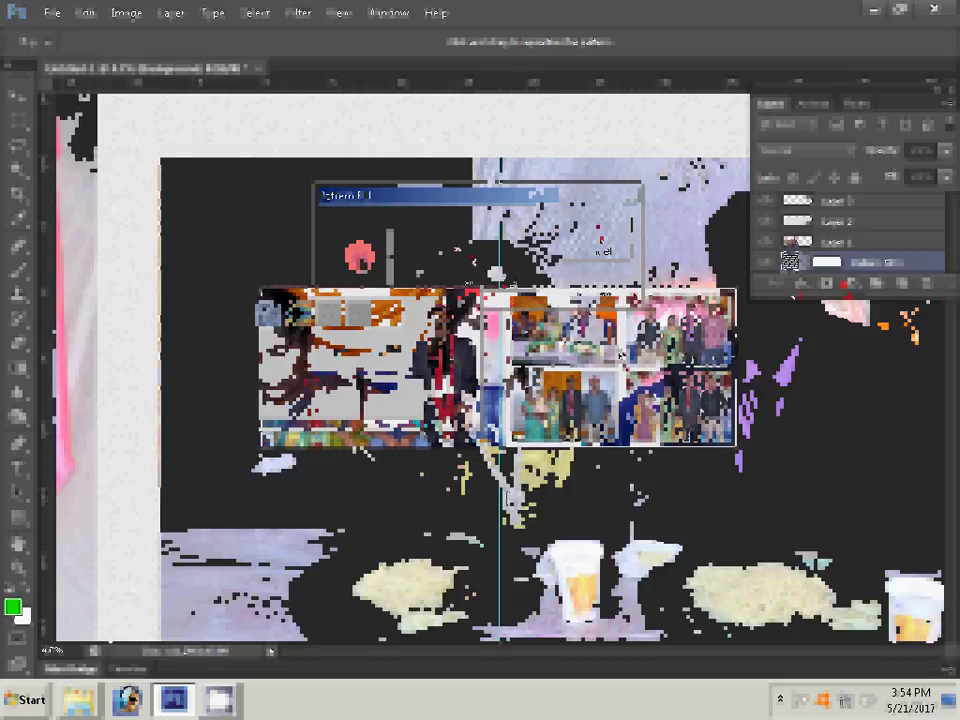
Step: Add a 3 px Stroke effect with the orange-yellow gradient preset to the top-left grid photo
{"action": "key", "text": "z"}
{"action": "right_click", "coordinate": [482, 266]}
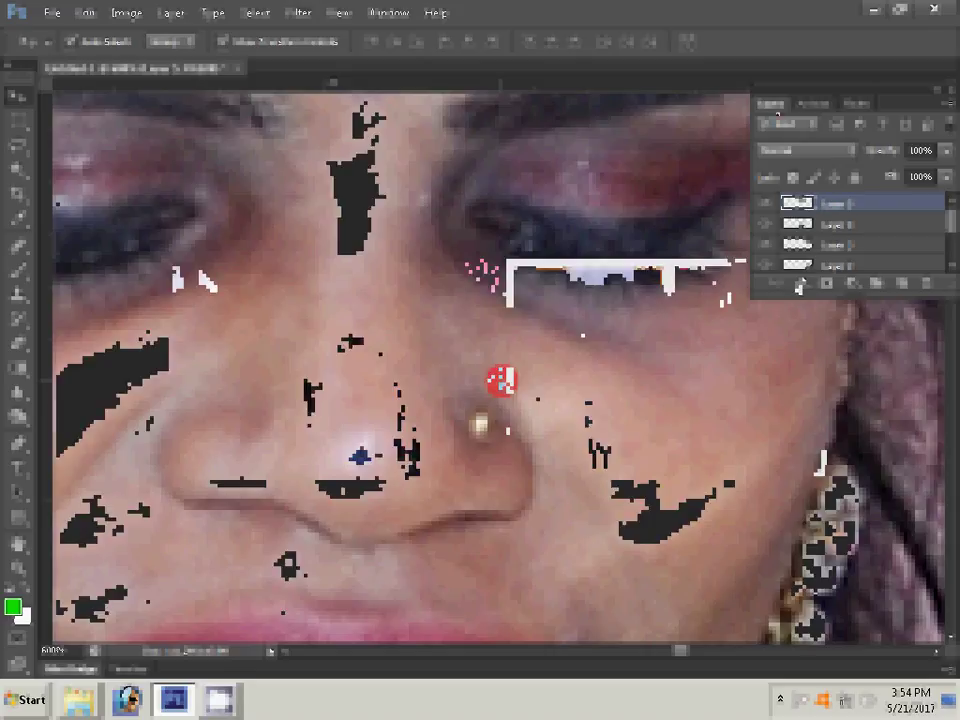
{"action": "left_click", "coordinate": [798, 285]}
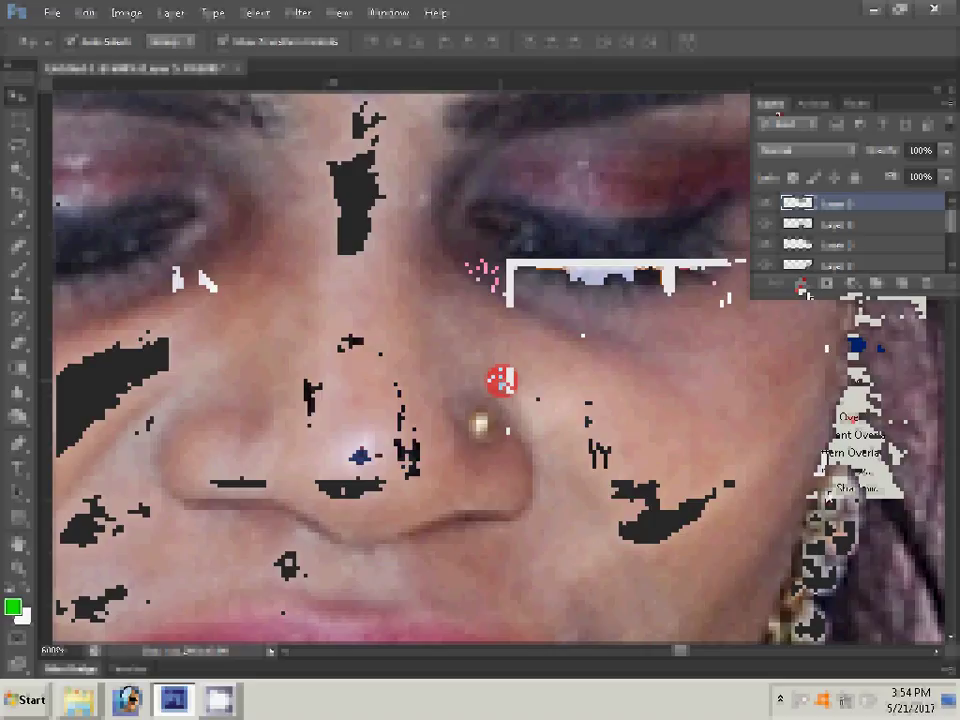
{"action": "left_click", "coordinate": [825, 345]}
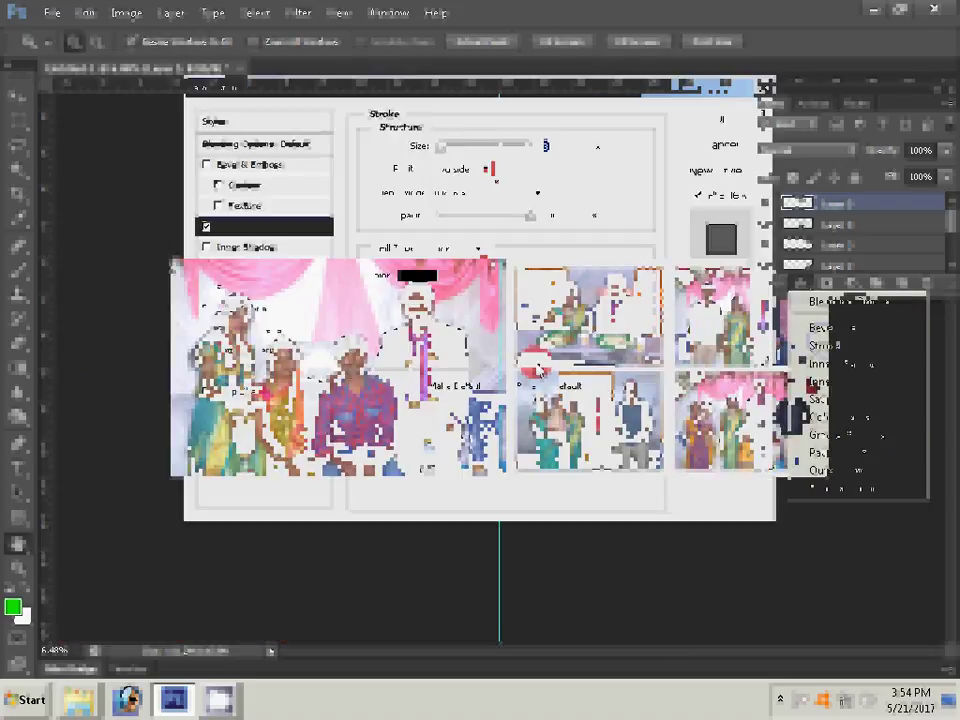
{"action": "left_click", "coordinate": [450, 248]}
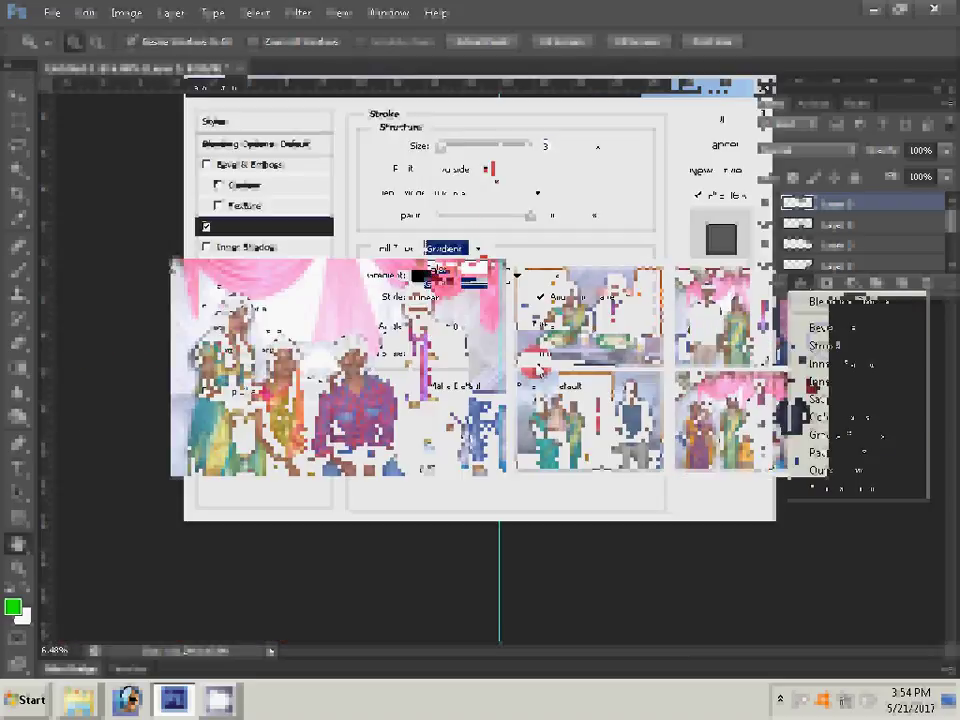
{"action": "left_click", "coordinate": [440, 268]}
{"action": "left_click", "coordinate": [503, 275]}
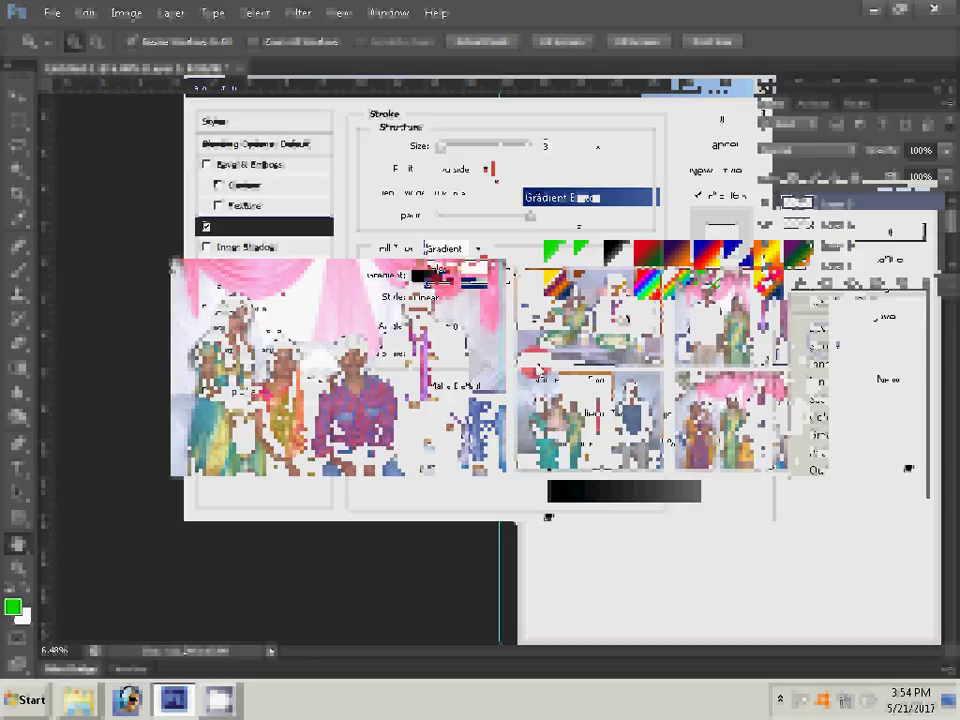
{"action": "left_click", "coordinate": [767, 256]}
{"action": "key", "text": "Return"}
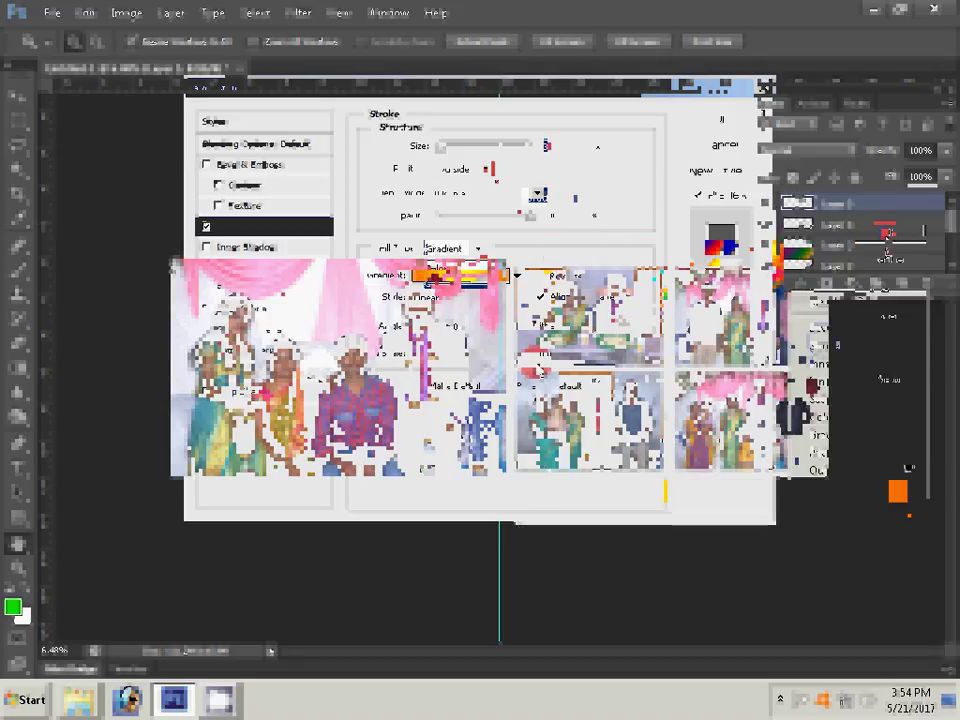
{"action": "left_click", "coordinate": [712, 122]}
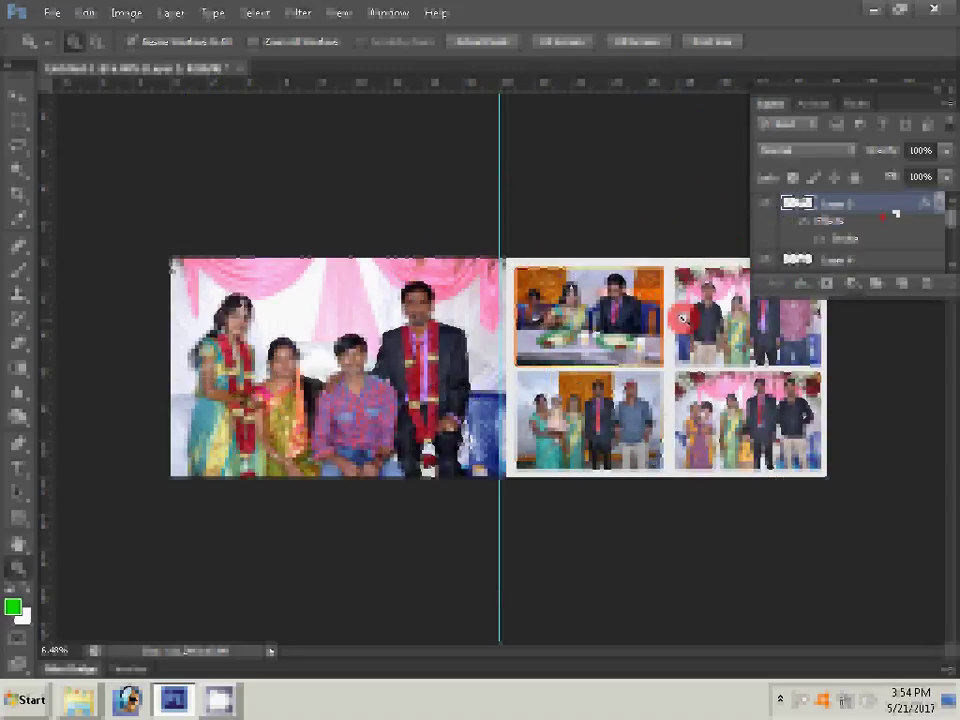
Step: Copy the stroked photo's layer style and paste it onto the other three grid photo layers
{"action": "right_click", "coordinate": [893, 210]}
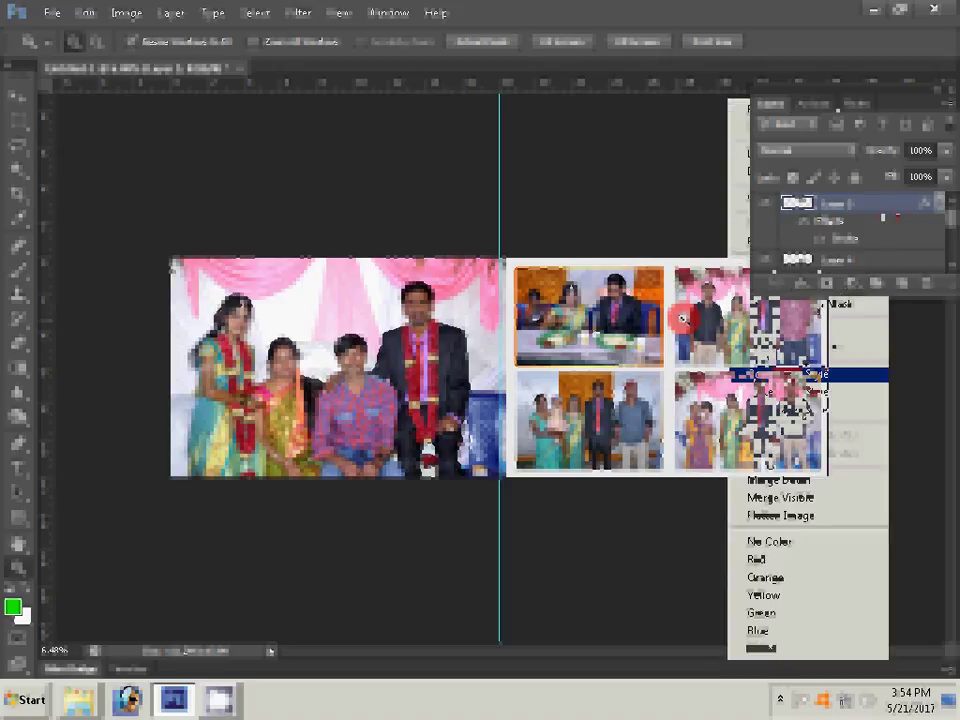
{"action": "left_click", "coordinate": [808, 375]}
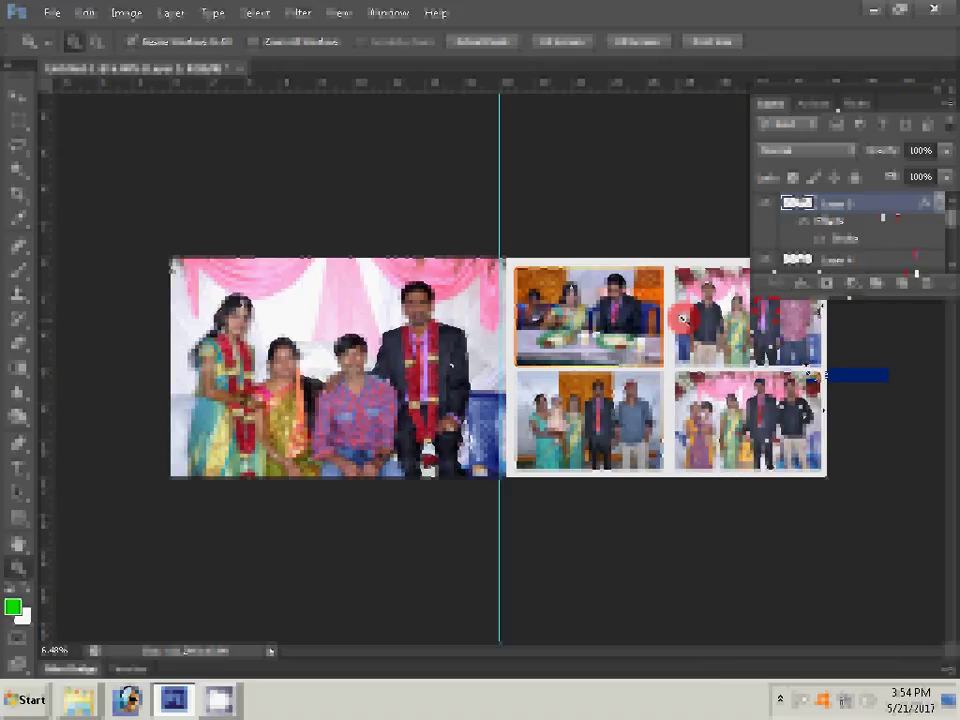
{"action": "right_click", "coordinate": [822, 265]}
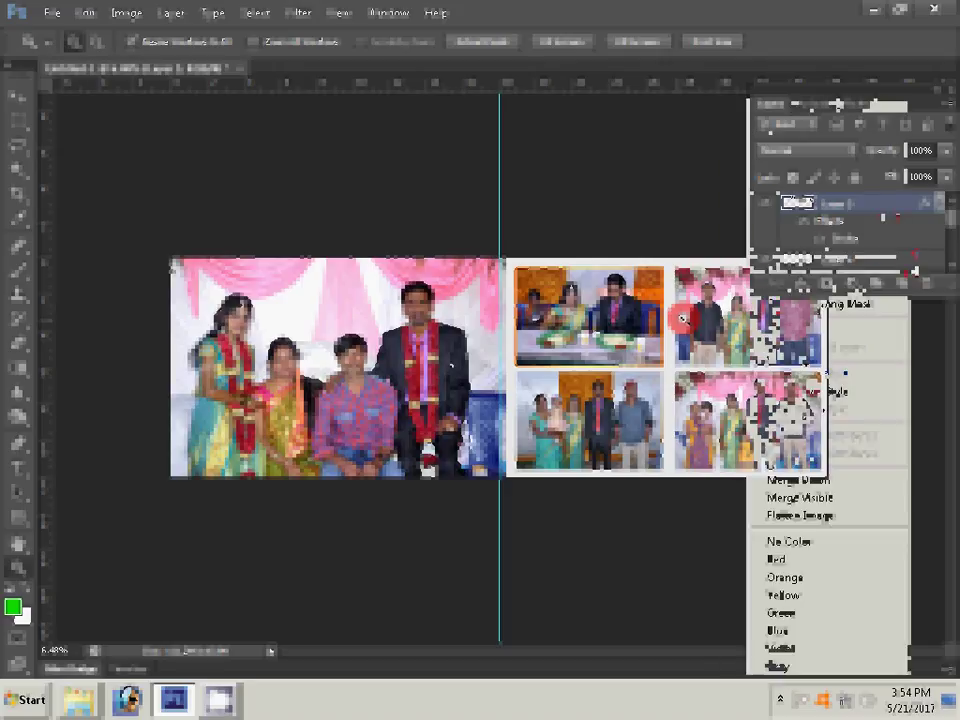
{"action": "left_click", "coordinate": [830, 390]}
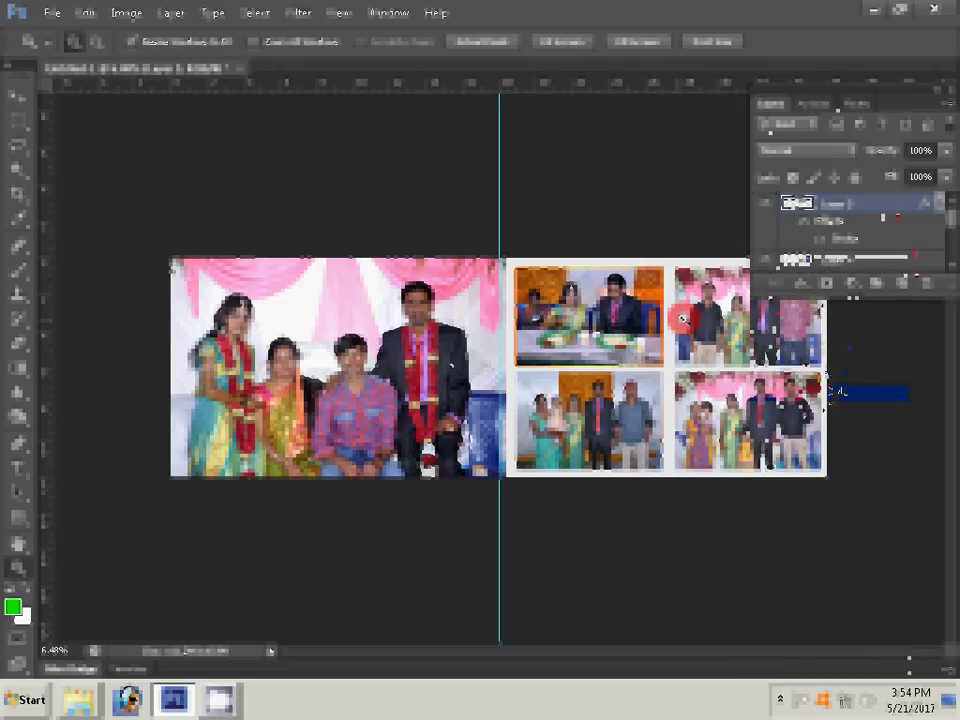
{"action": "key", "text": "v"}
{"action": "left_click", "coordinate": [890, 262]}
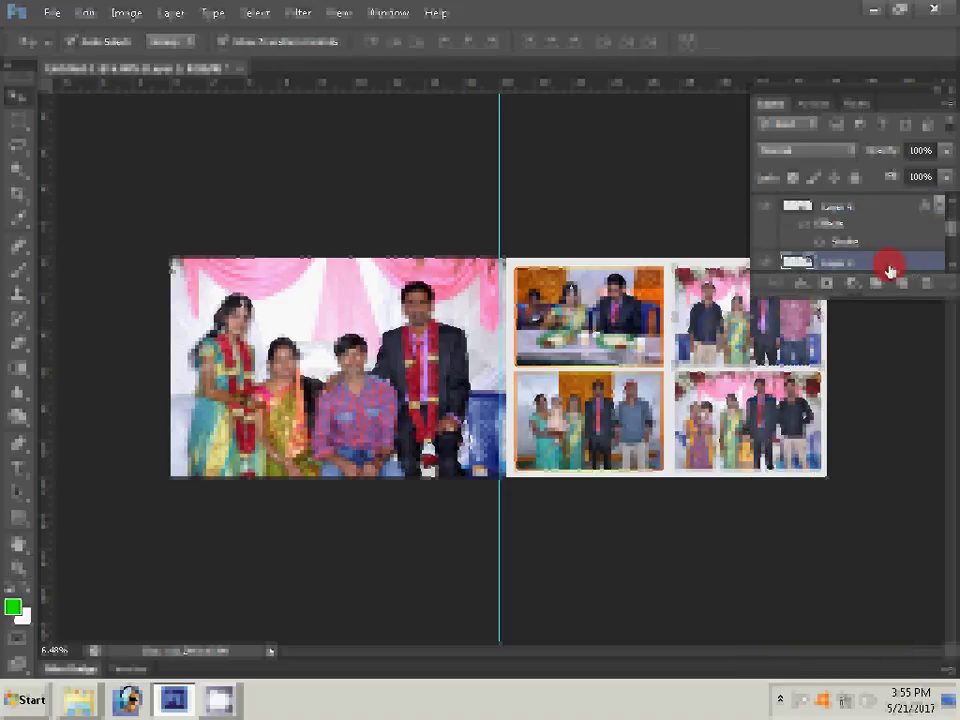
{"action": "right_click", "coordinate": [890, 268]}
{"action": "left_click", "coordinate": [830, 391]}
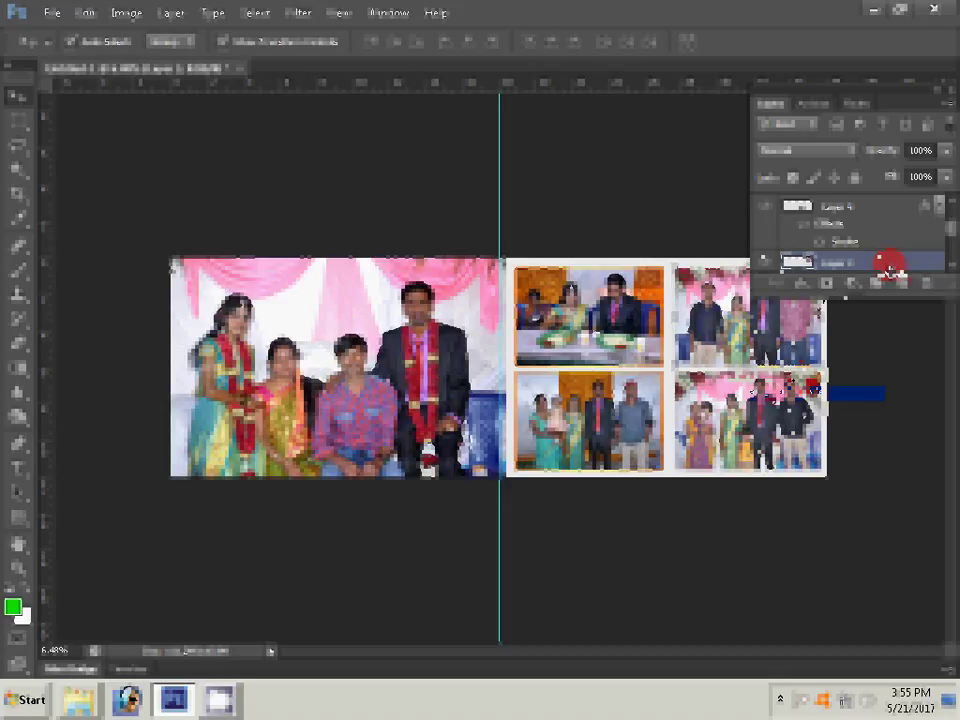
{"action": "right_click", "coordinate": [888, 268]}
{"action": "left_click", "coordinate": [800, 392]}
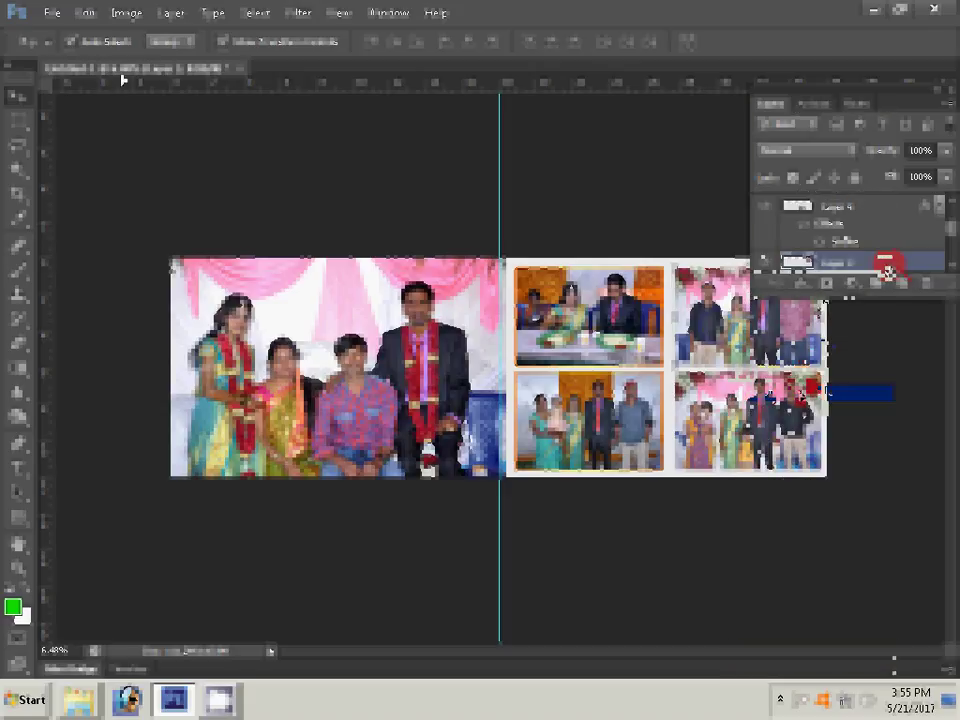
Step: Bring up Save As (Shift+Ctrl+S) to save the spread in Photoshop PSD format
{"action": "left_click", "coordinate": [52, 14]}
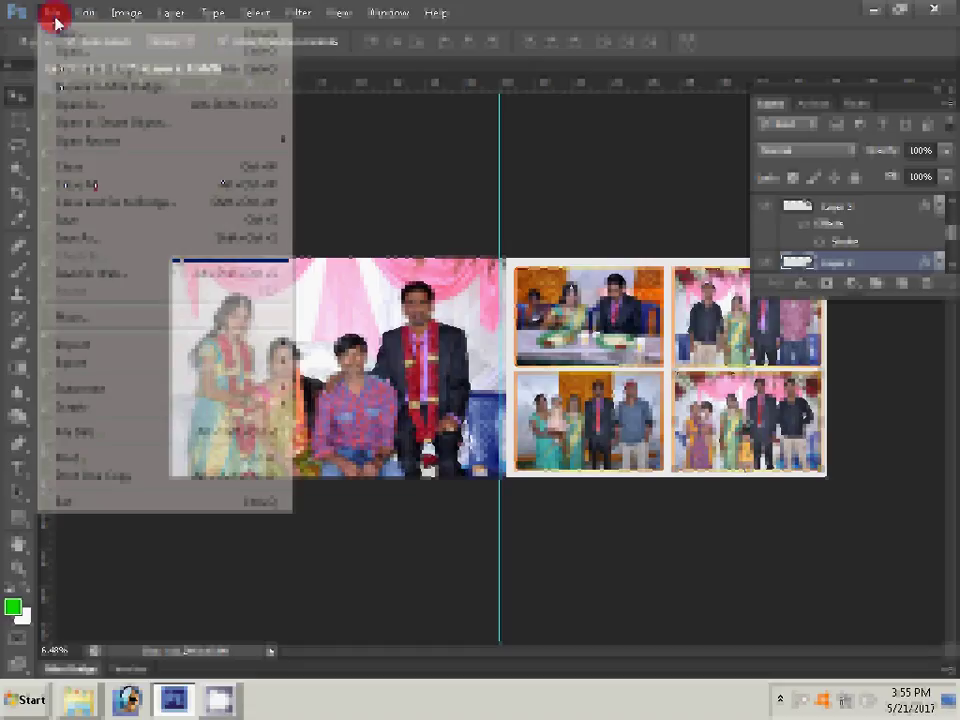
{"action": "key", "text": "ctrl+shift+s"}
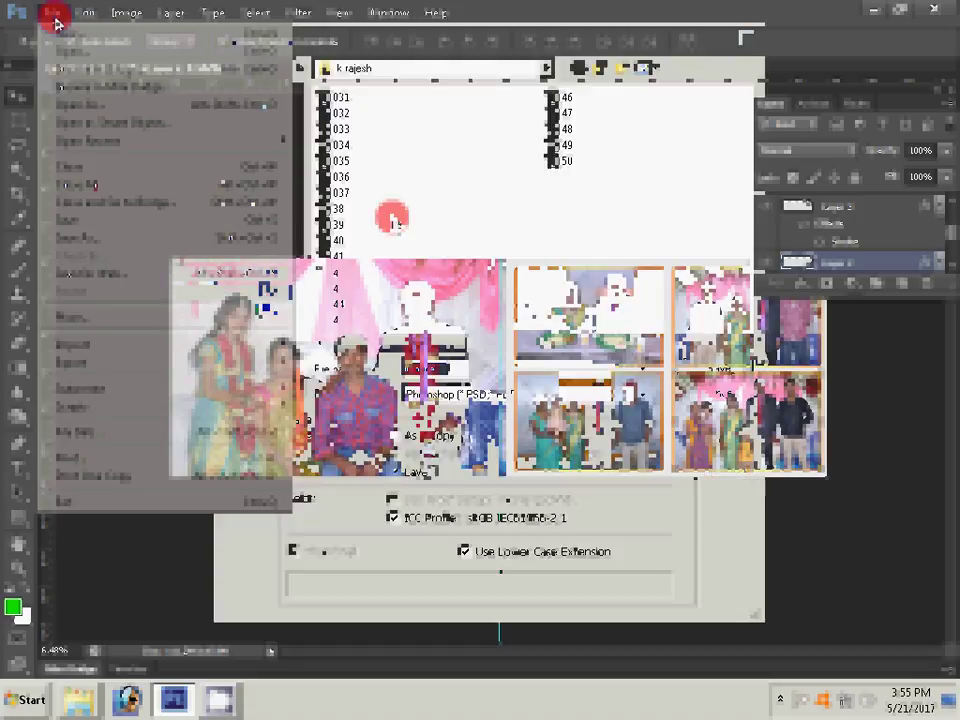